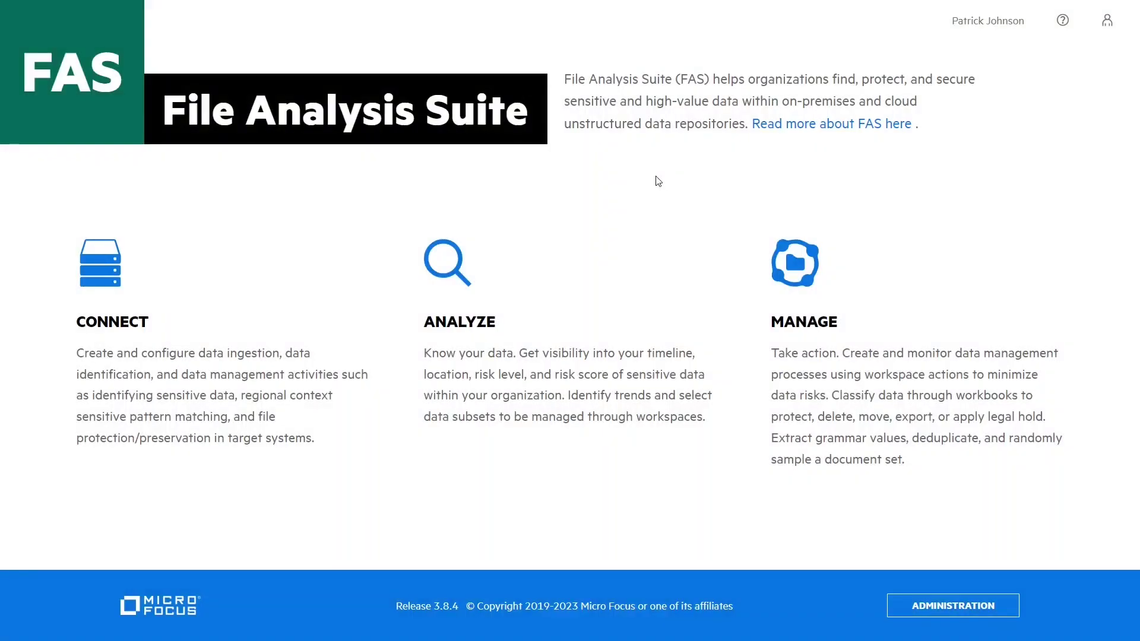
# - Open the Connect area and view its managed sources, followed by the custom adapters page
pyautogui.click(266, 318)
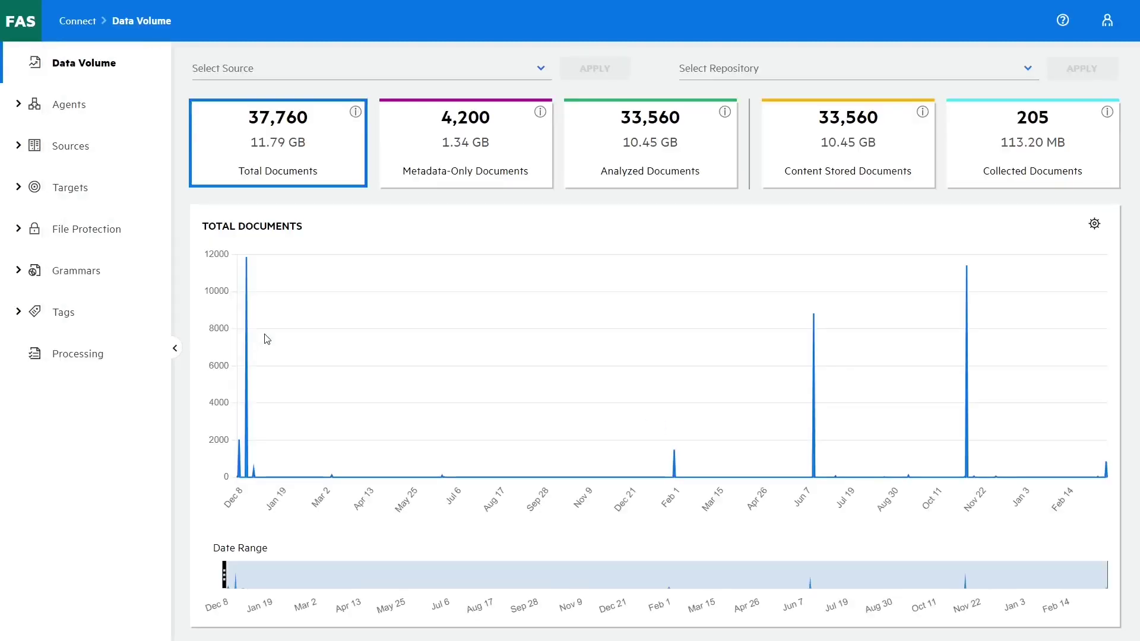
pyautogui.click(28, 153)
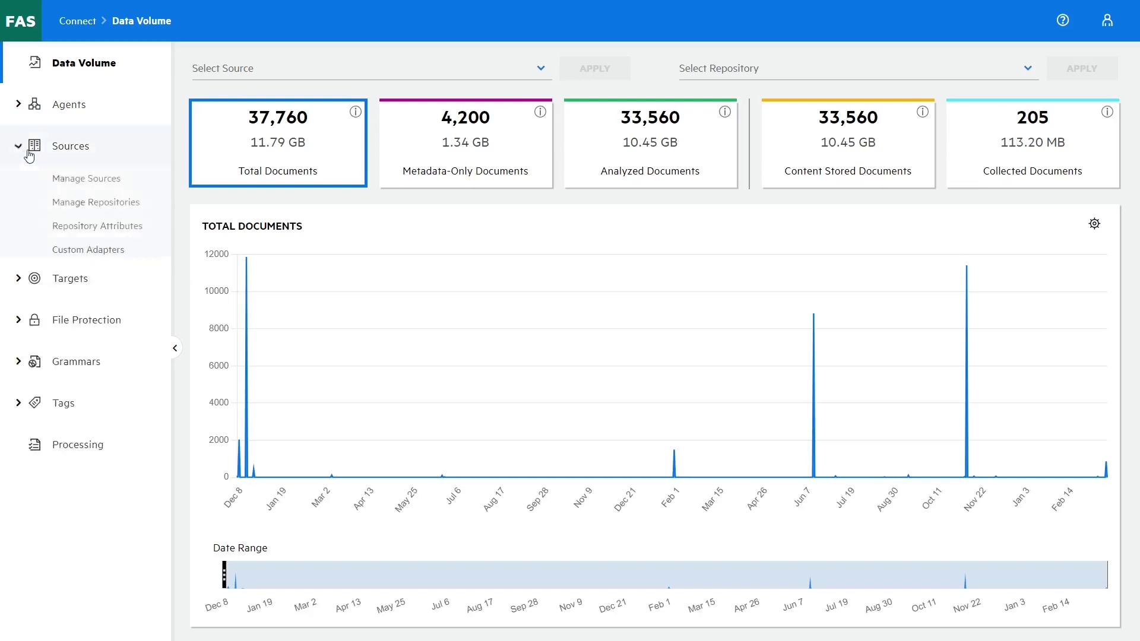
pyautogui.click(66, 181)
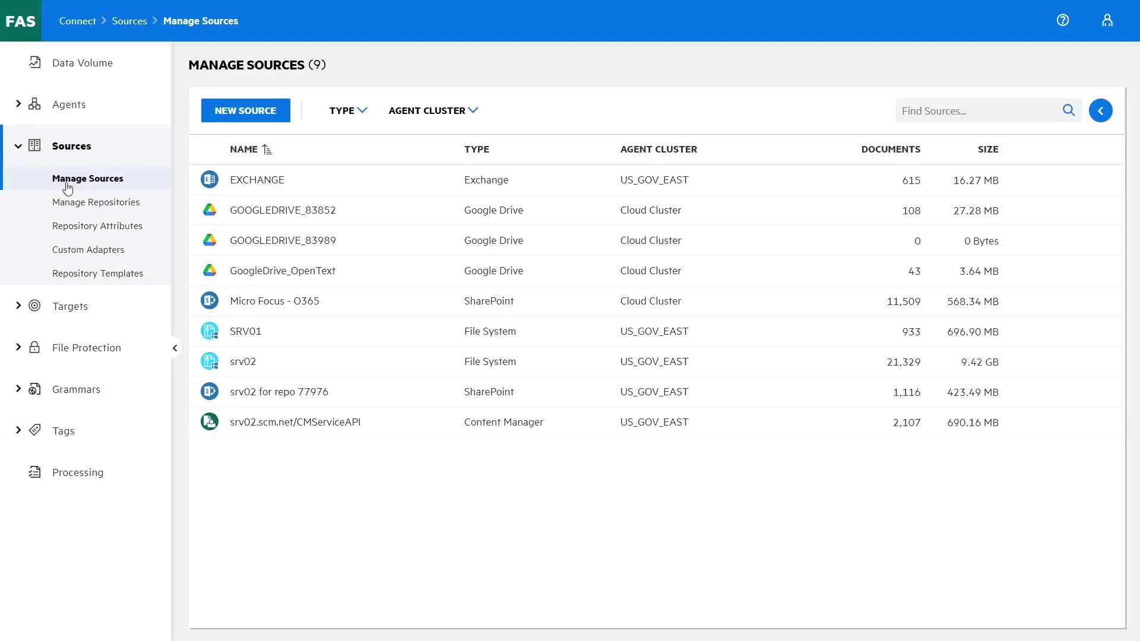
pyautogui.click(80, 254)
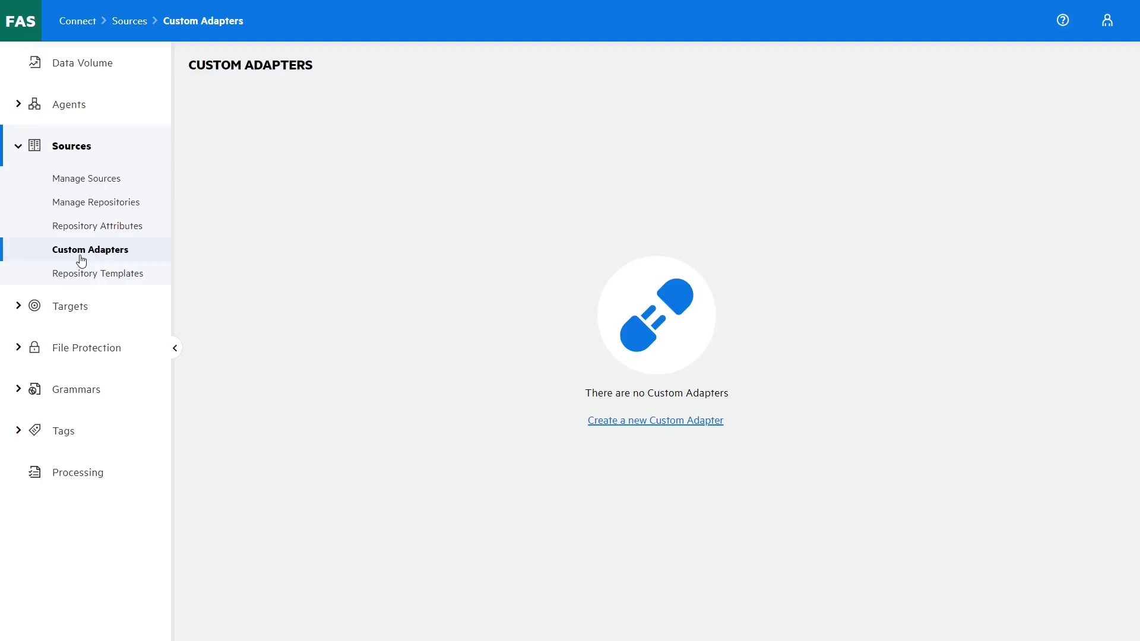
# - Open the repository management page and search the repositories for "srv01" to review their analysis types
pyautogui.click(88, 212)
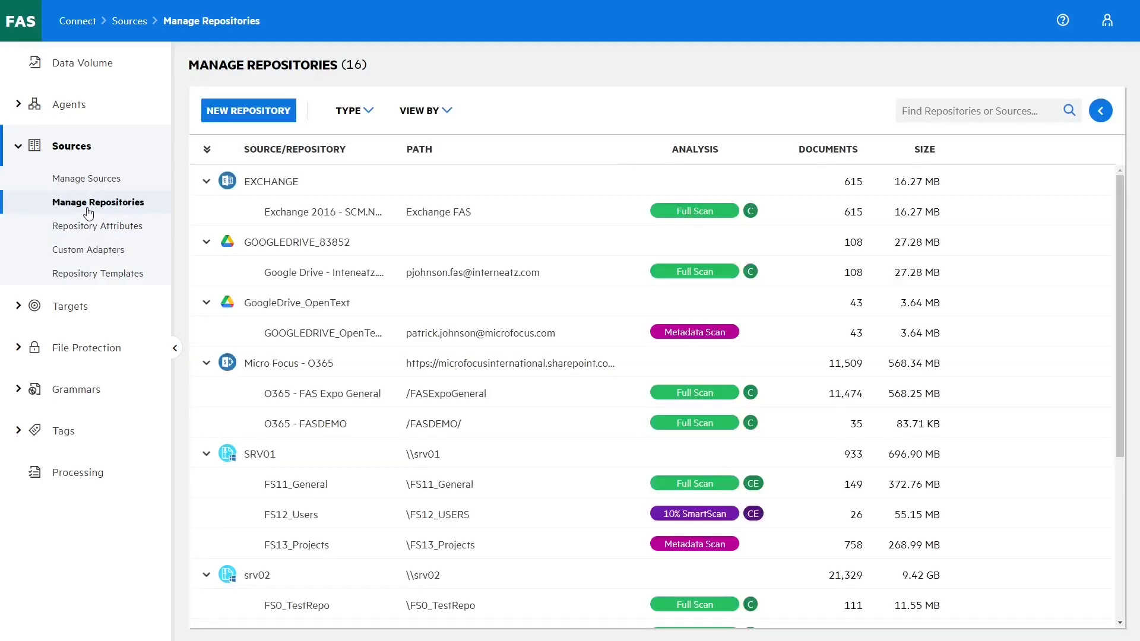
pyautogui.click(953, 111)
pyautogui.write('srv01')
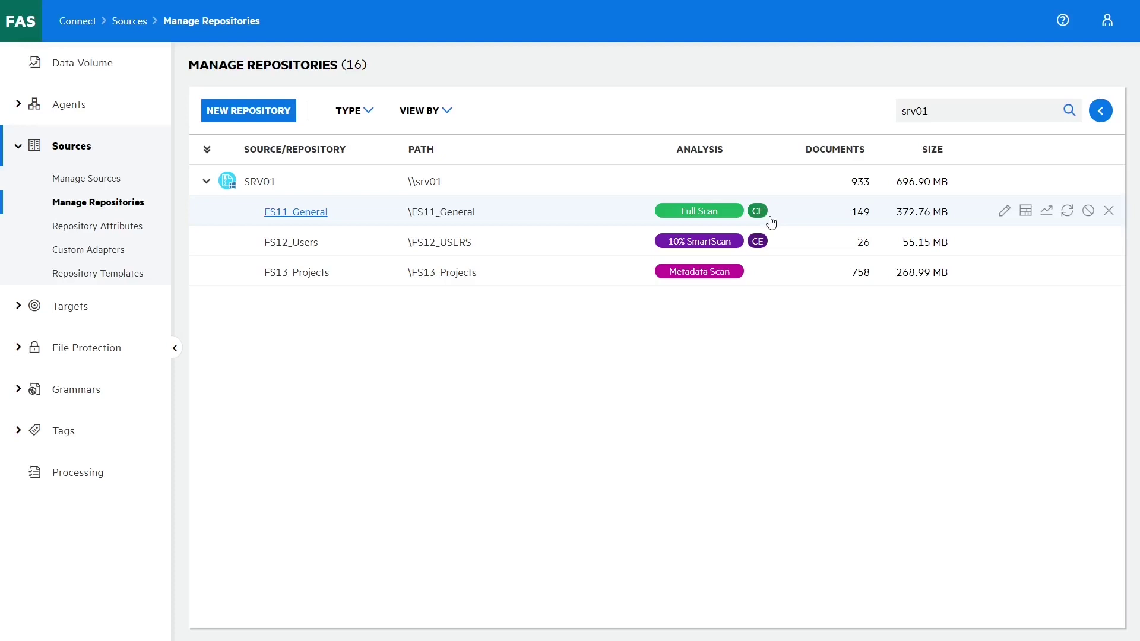
pyautogui.moveTo(768, 251)
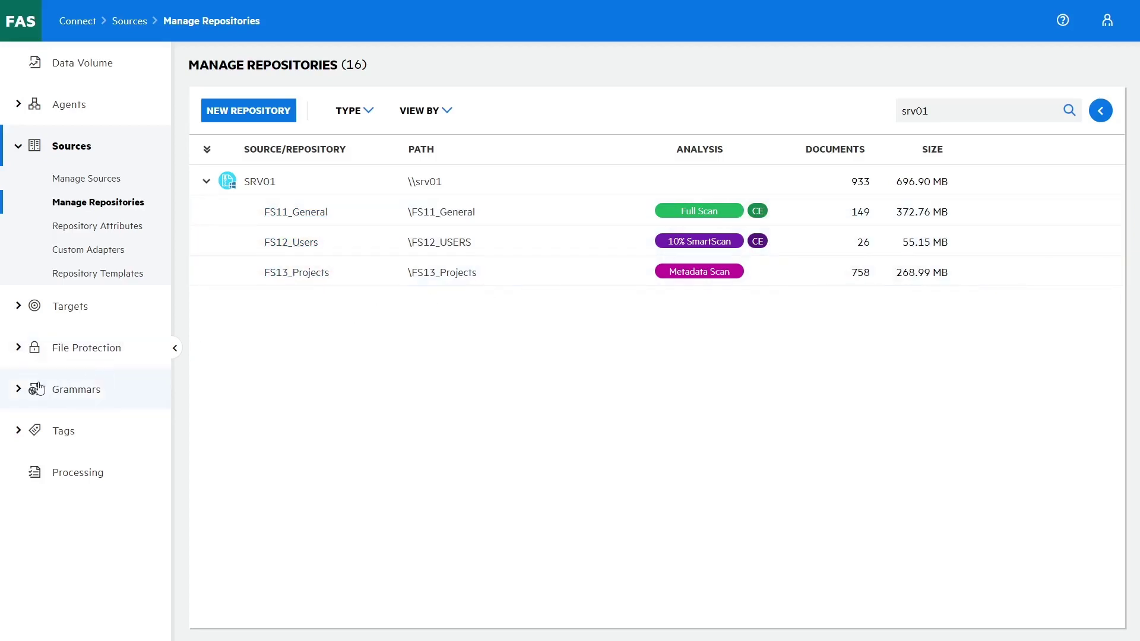
# - Inspect the National ID, Passport Numbers and Social Security Taxation ID rules in the US Consumer Privacy grammar set, and open the Custom - Internal Identifiers set
pyautogui.click(21, 391)
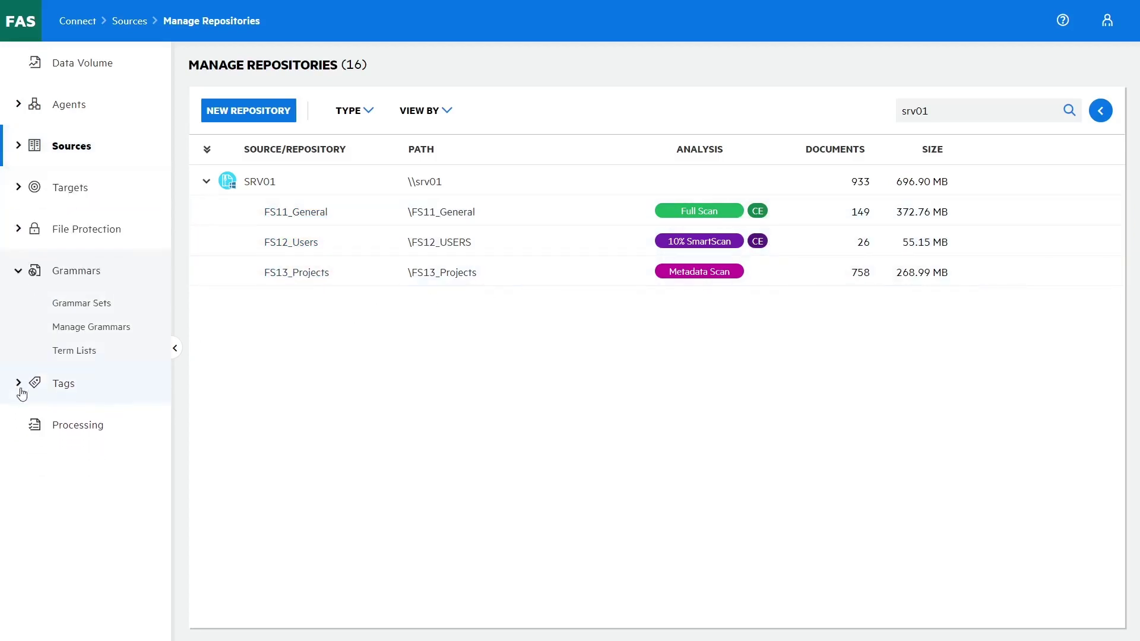
pyautogui.click(86, 310)
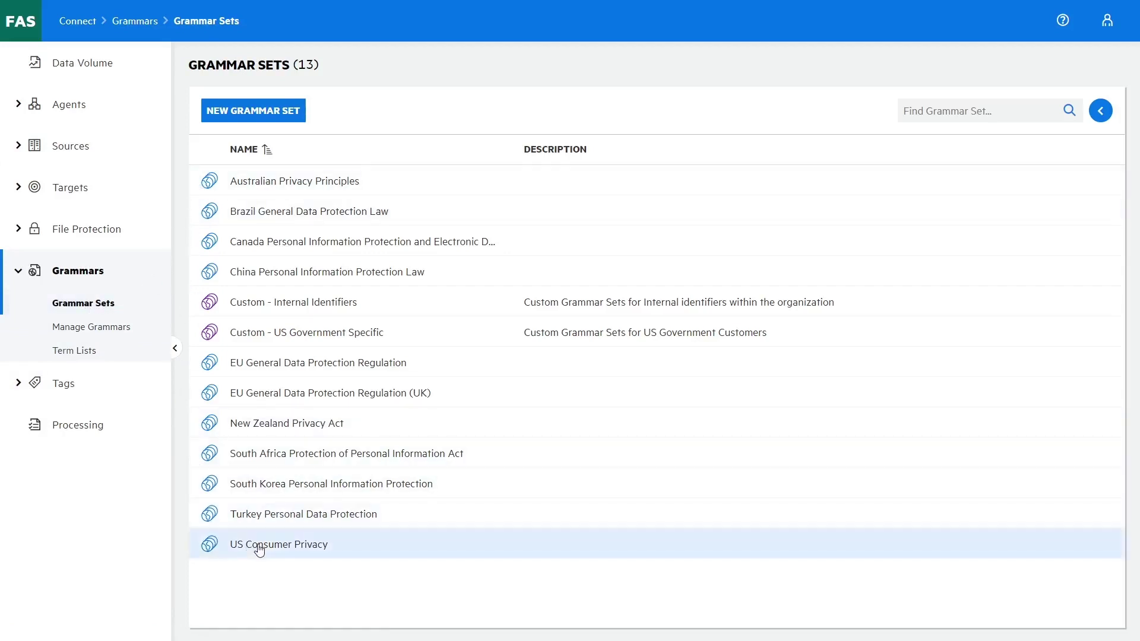
pyautogui.click(1100, 110)
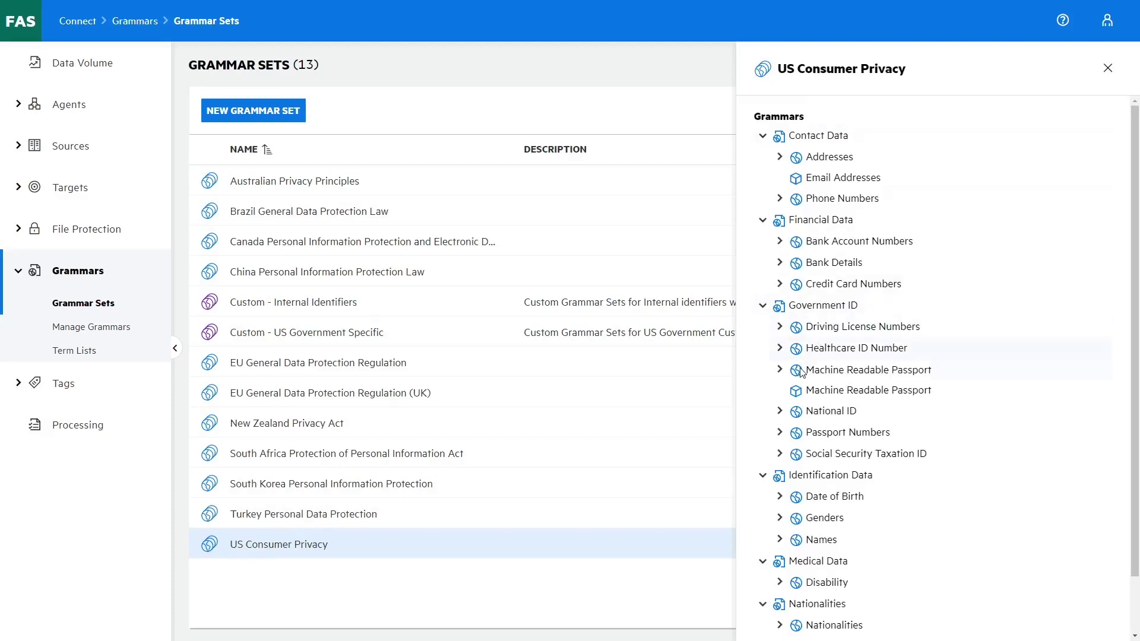
pyautogui.click(780, 411)
pyautogui.click(780, 453)
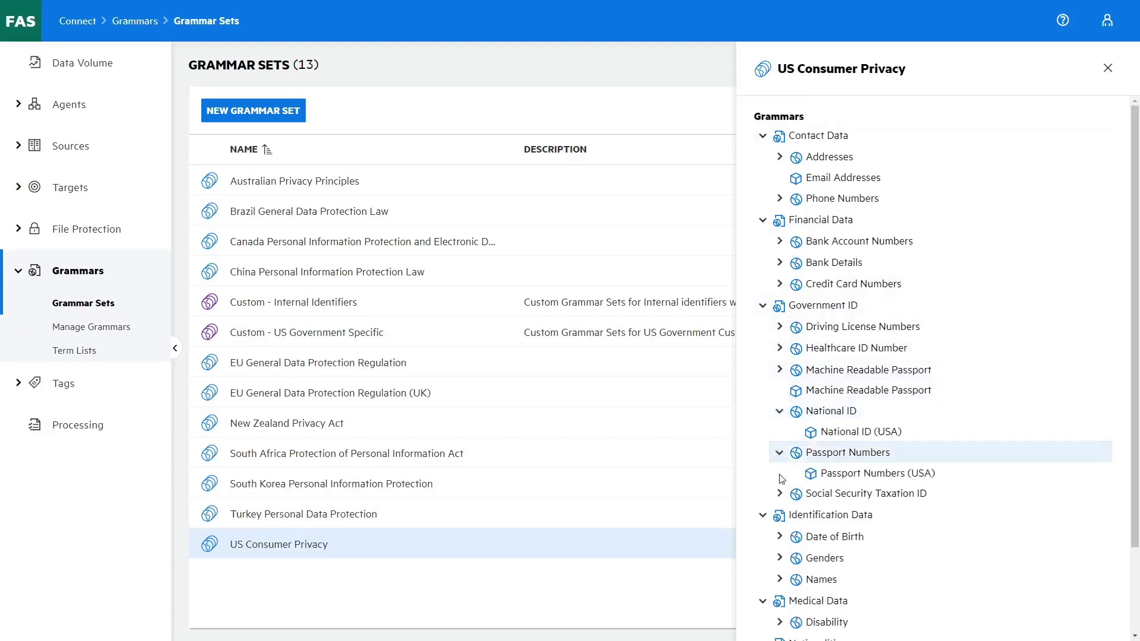
pyautogui.click(780, 494)
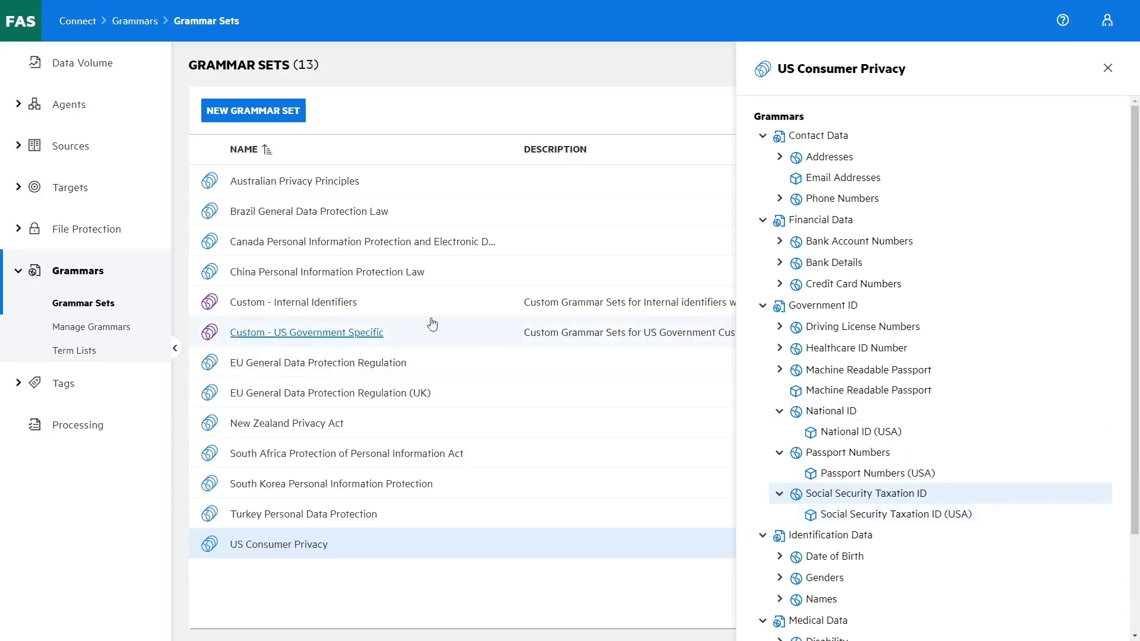
pyautogui.click(317, 304)
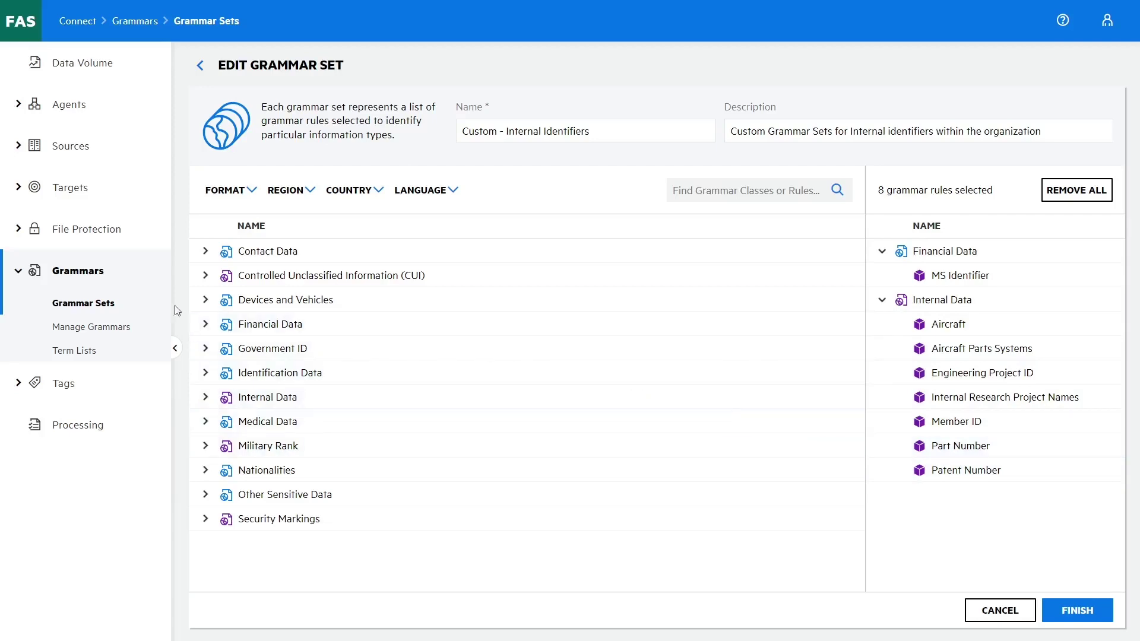
# - Open the Part Number grammar rule of the Internal Data class from the grammar management page
pyautogui.click(109, 333)
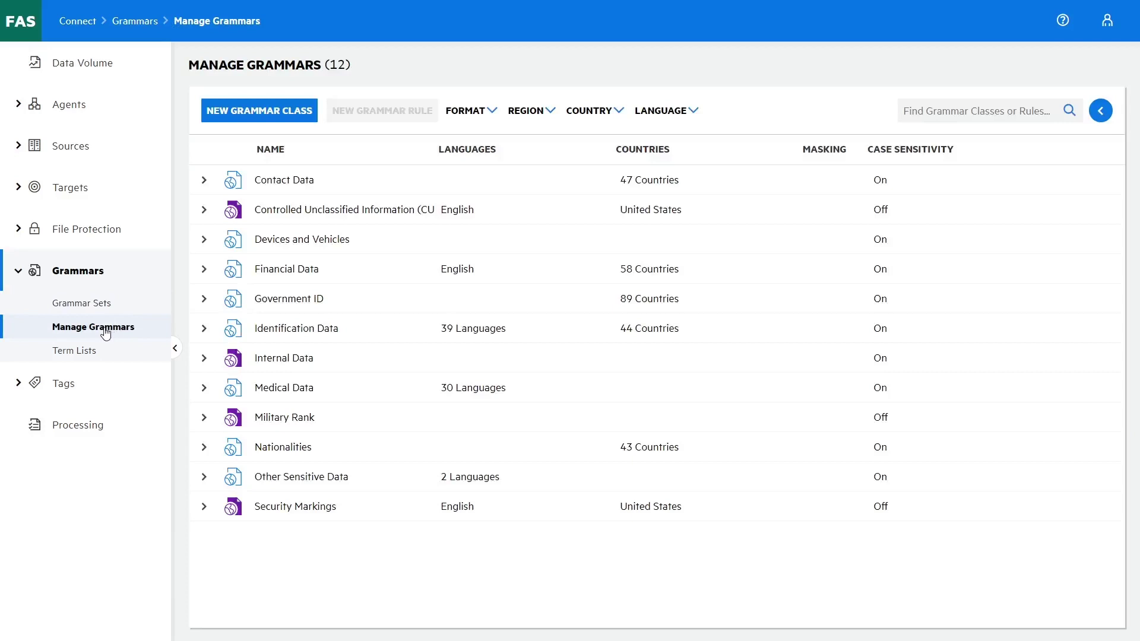
pyautogui.click(204, 358)
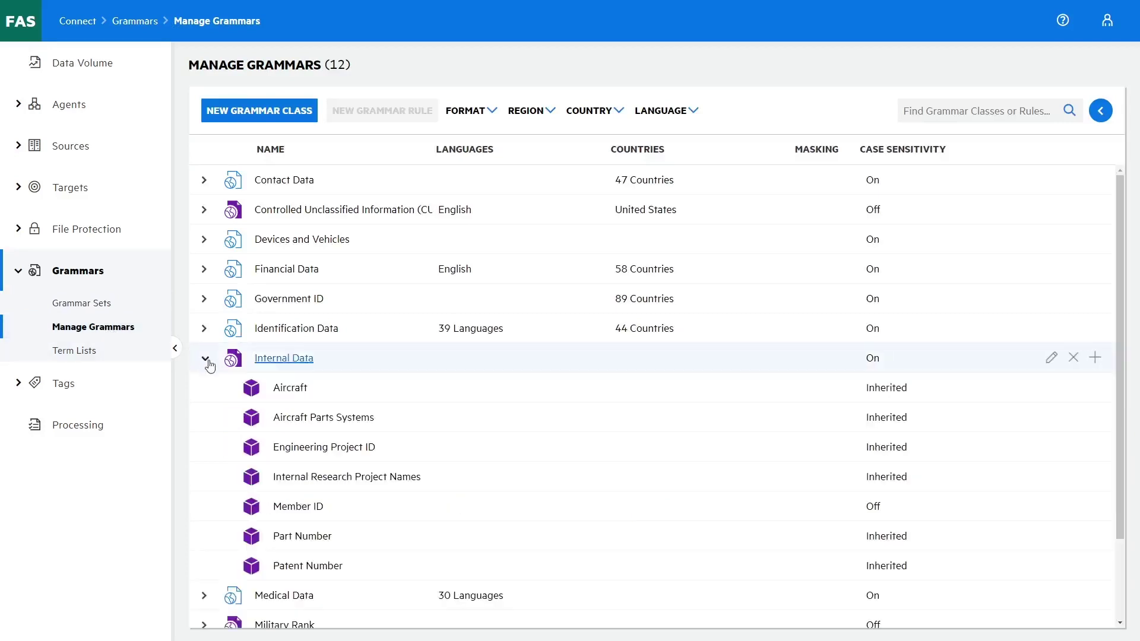
pyautogui.click(322, 537)
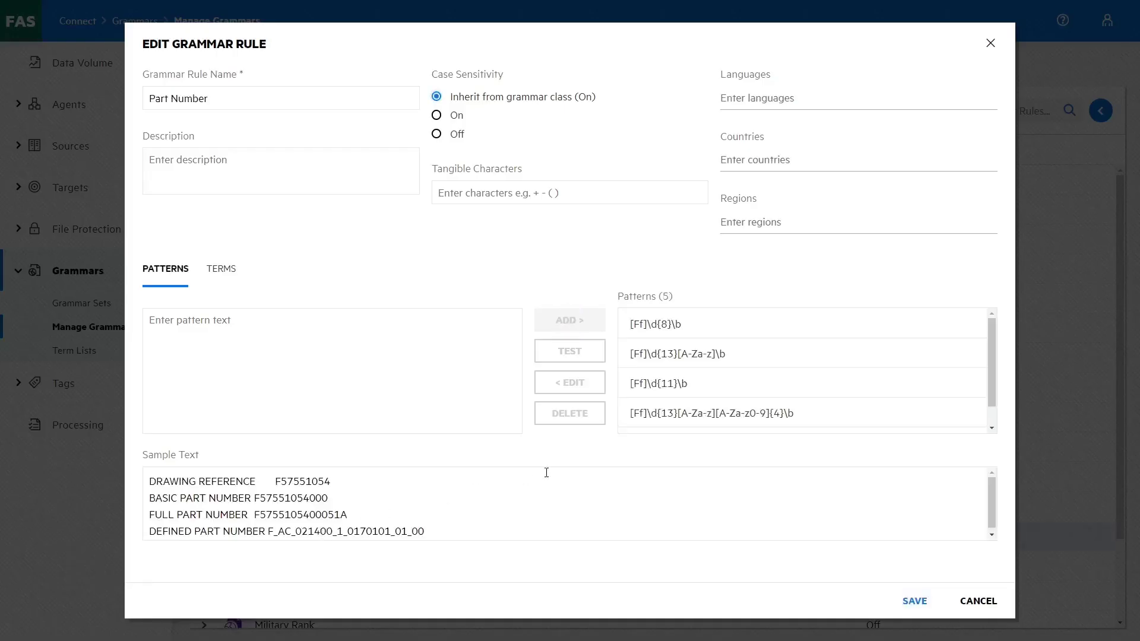
# - Test the pattern [Ff]_[A-Za-z]{2}_\d{6}_\d{1}\_\d{7}_\d{2}_[A-Za-z0-9]{2}\b against the rule's sample text and close the rule without saving
pyautogui.scroll(-2, 723, 410)
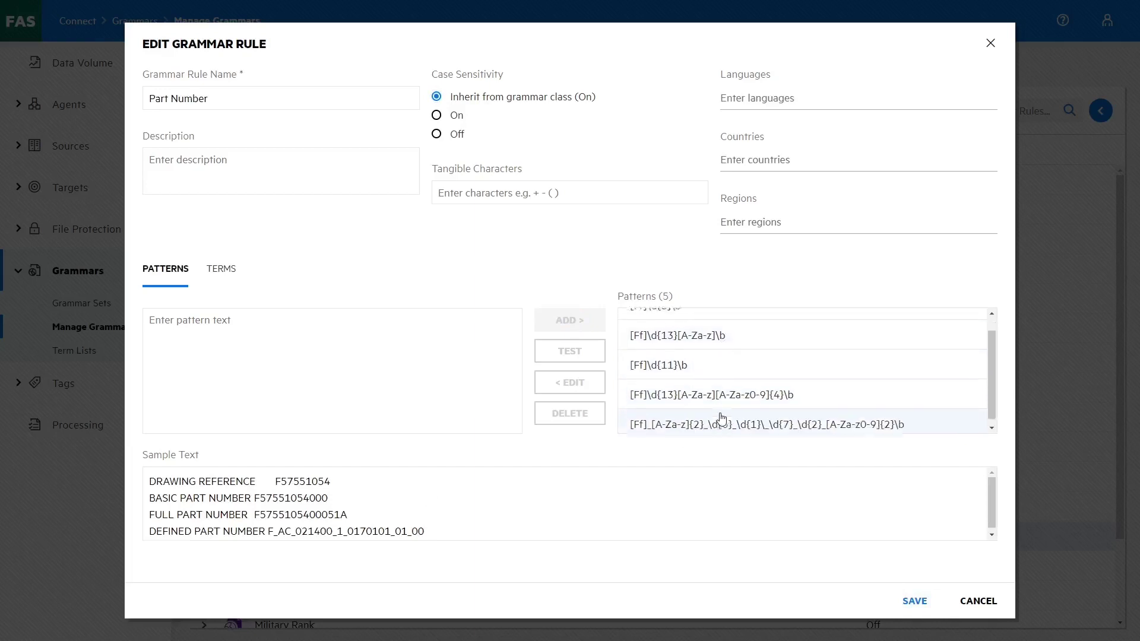
pyautogui.click(721, 423)
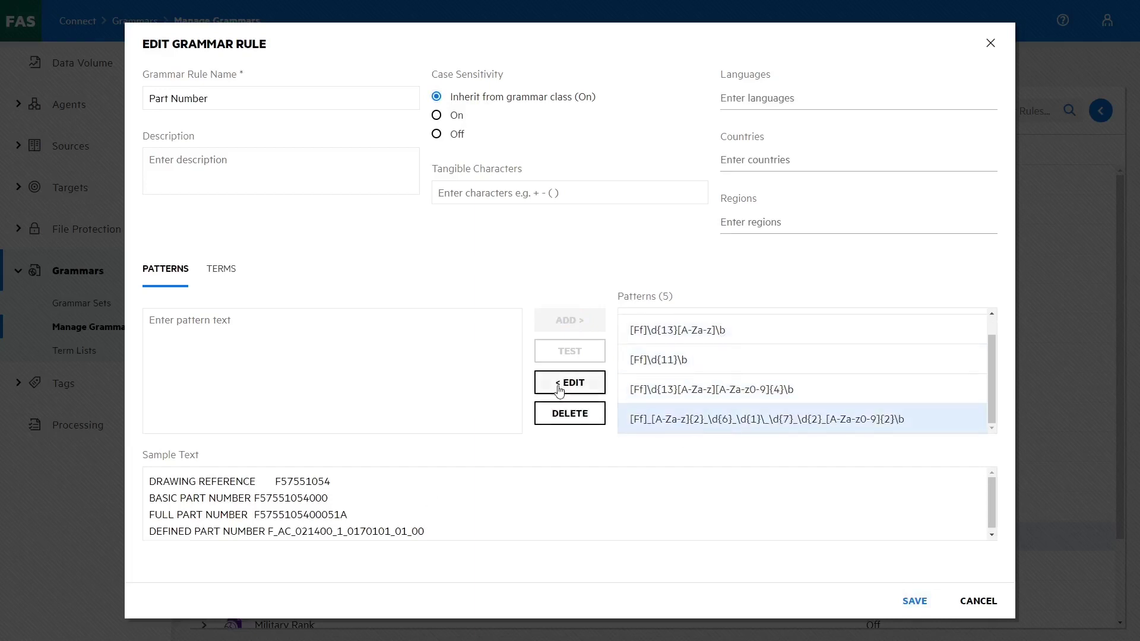
pyautogui.click(569, 383)
pyautogui.click(693, 355)
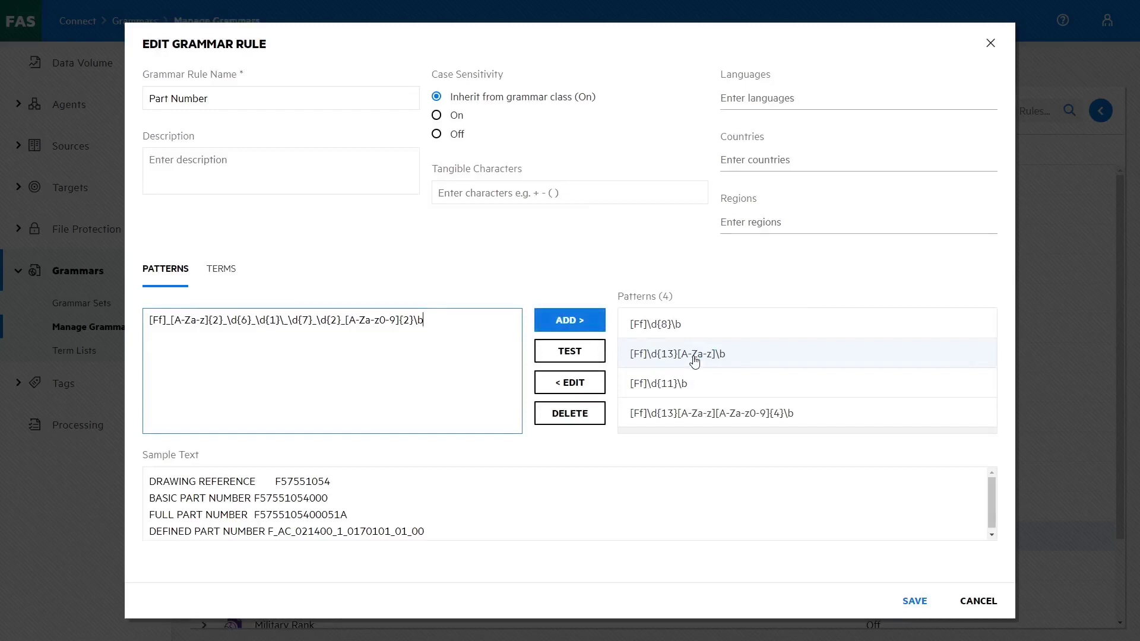
pyautogui.click(569, 351)
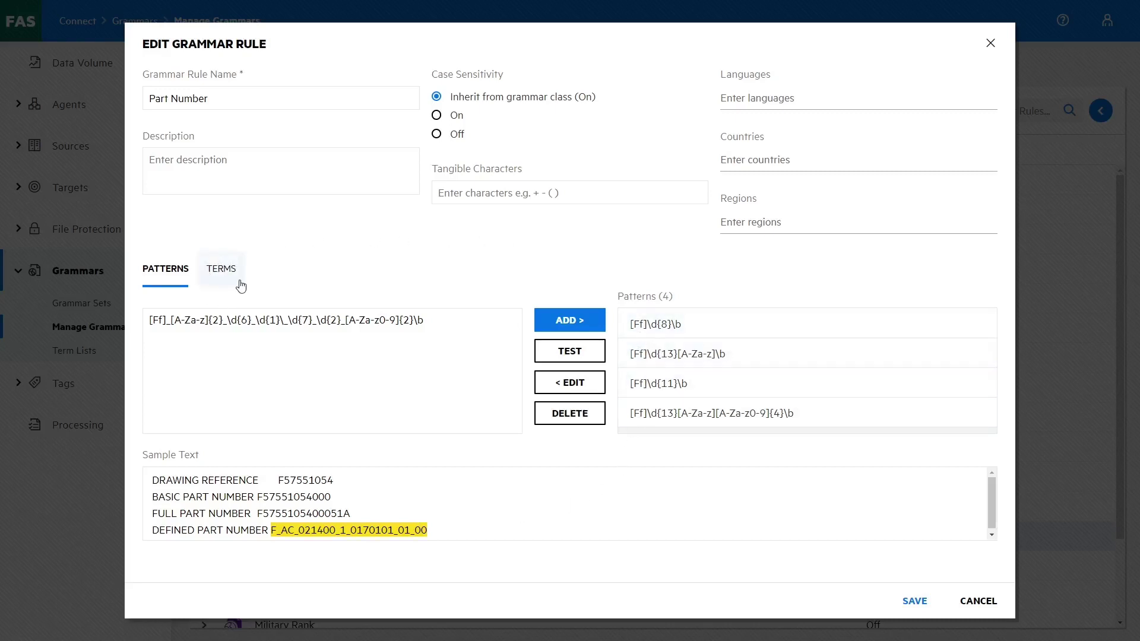
pyautogui.click(963, 601)
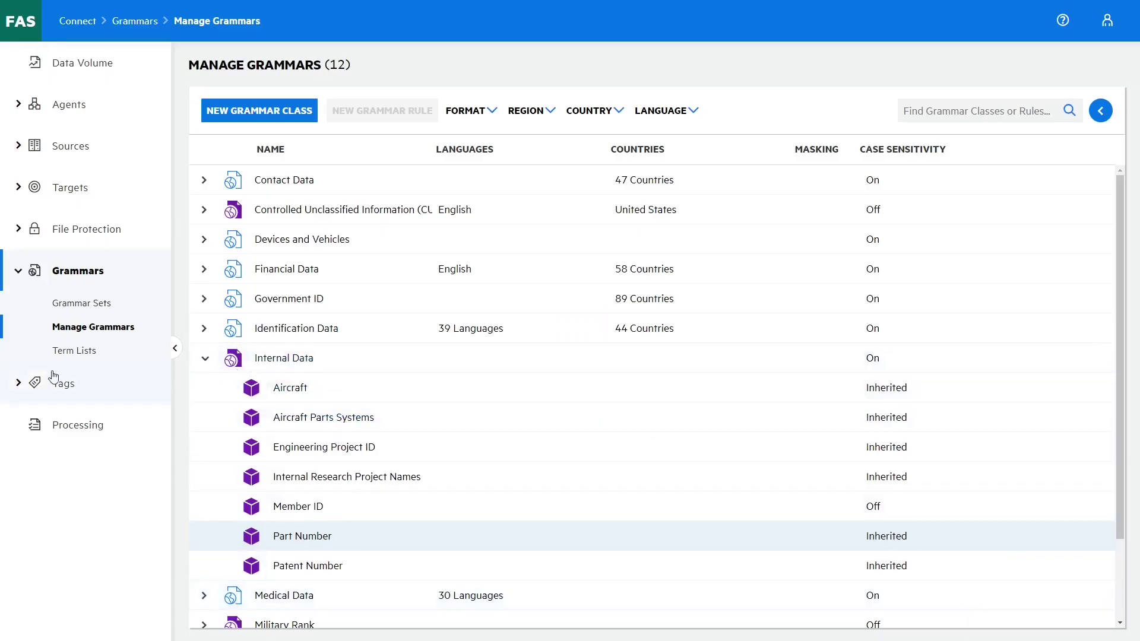
# - Open the "Aircraft Parts and related CPL Systems" tag from tag management and examine its keyword and term list criteria
pyautogui.click(25, 386)
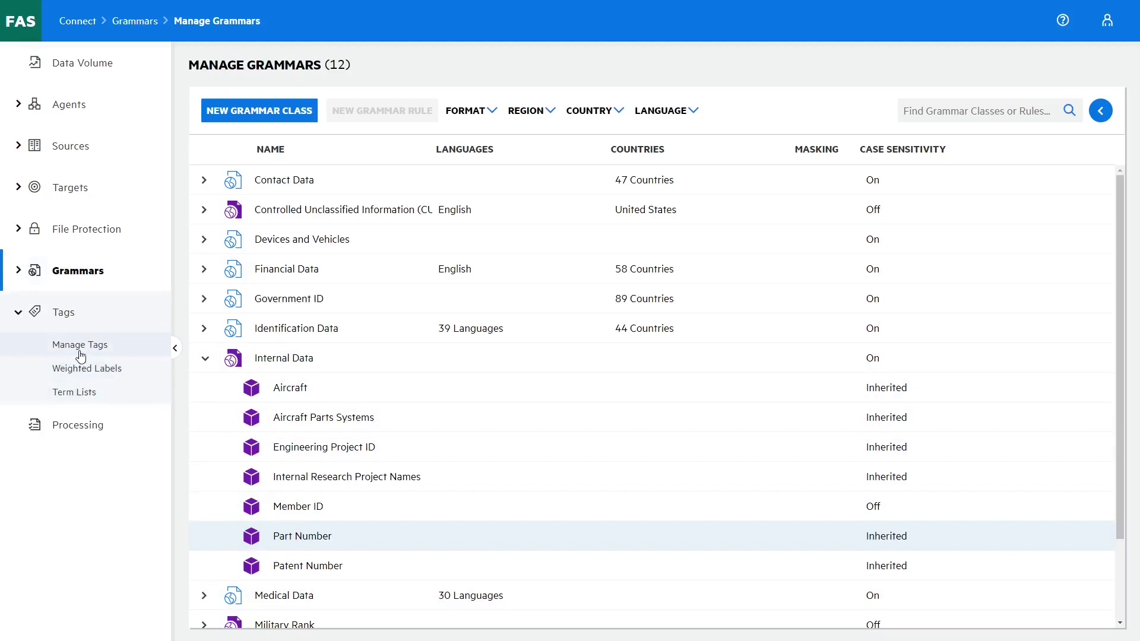
pyautogui.click(80, 351)
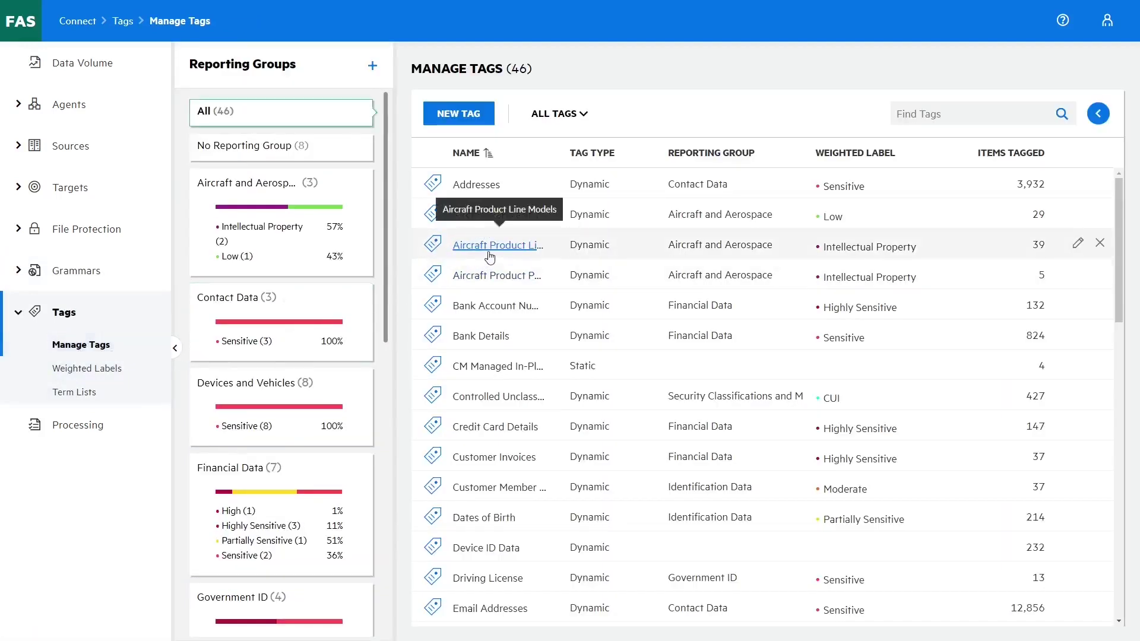
pyautogui.click(523, 215)
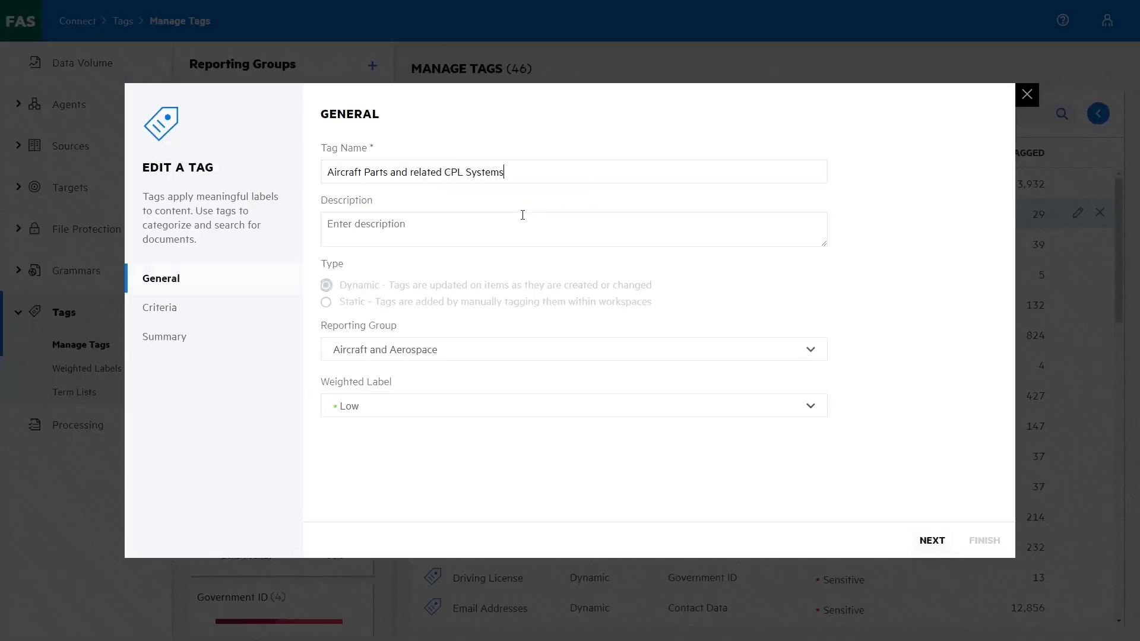
pyautogui.click(932, 540)
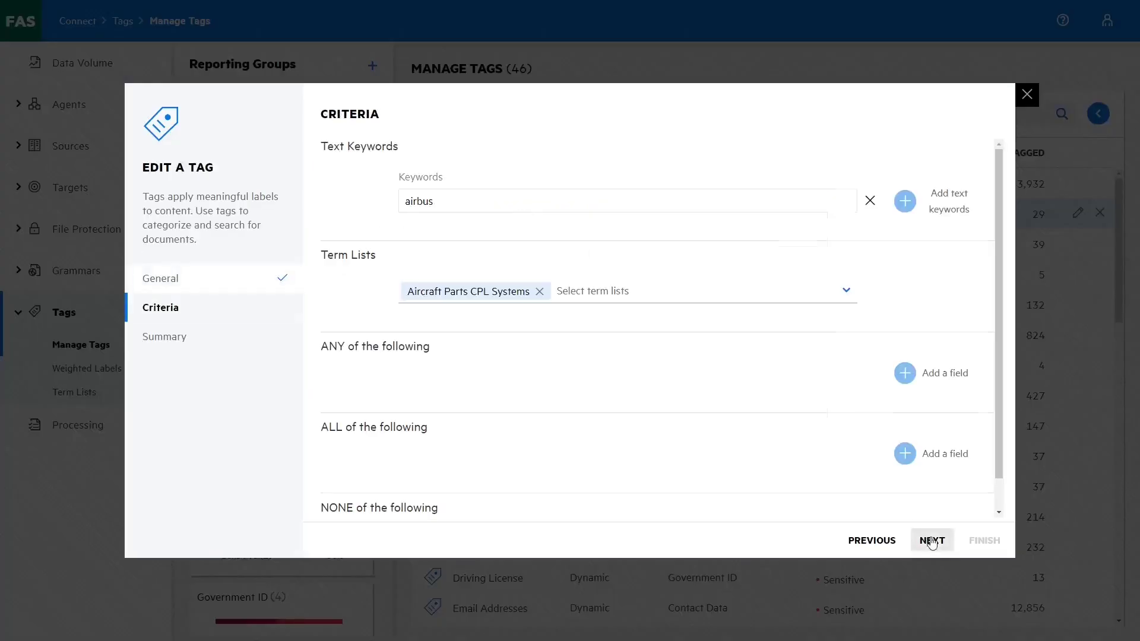
pyautogui.click(486, 202)
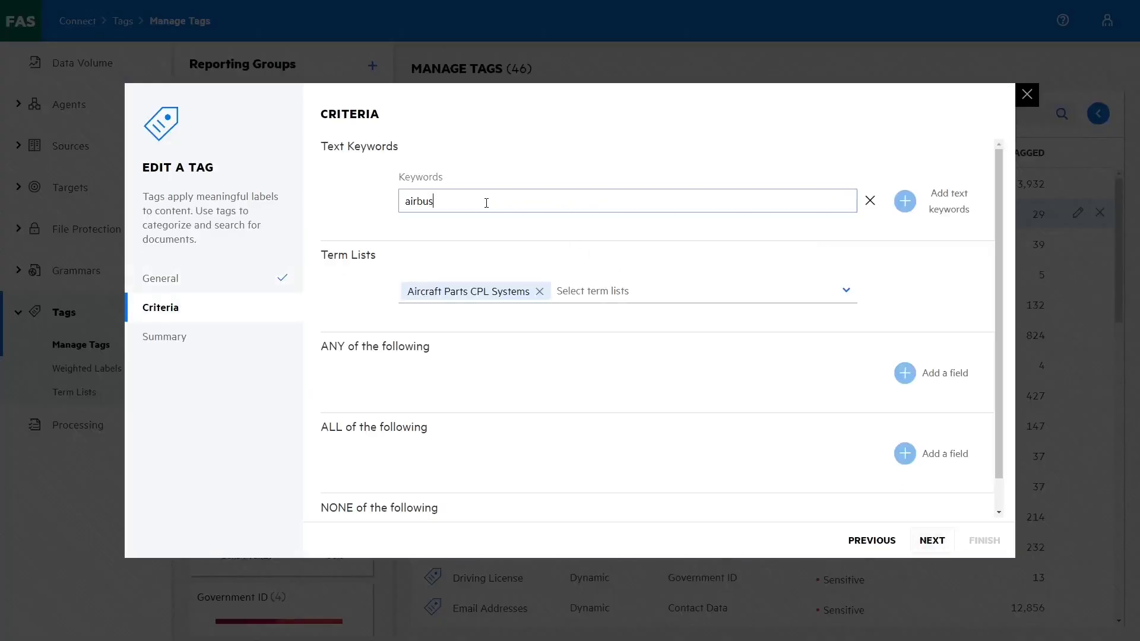
pyautogui.moveTo(486, 202); pyautogui.dragTo(390, 201)
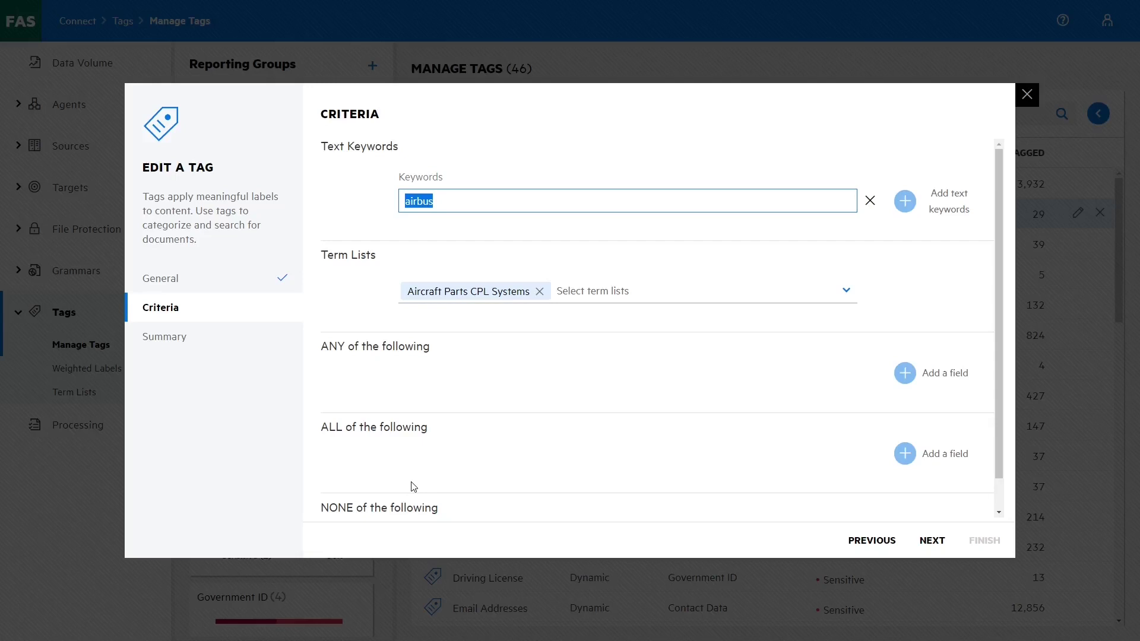
# - Return to the tag's general settings, check the available weighted labels and the Low label's weight, and close the tag without changes
pyautogui.click(859, 542)
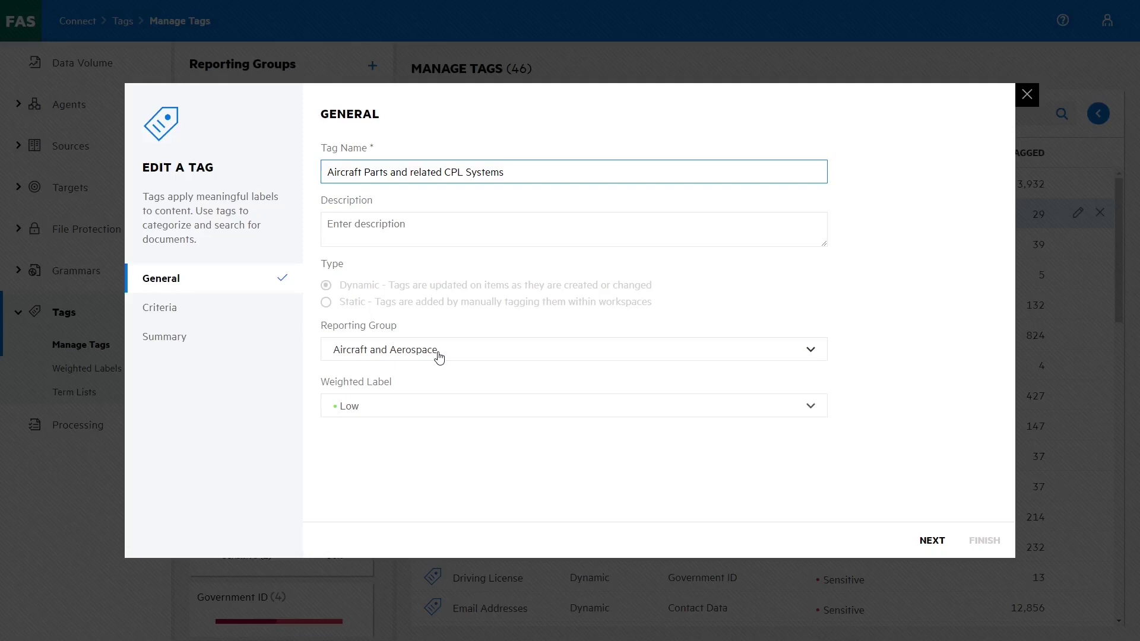
pyautogui.click(416, 410)
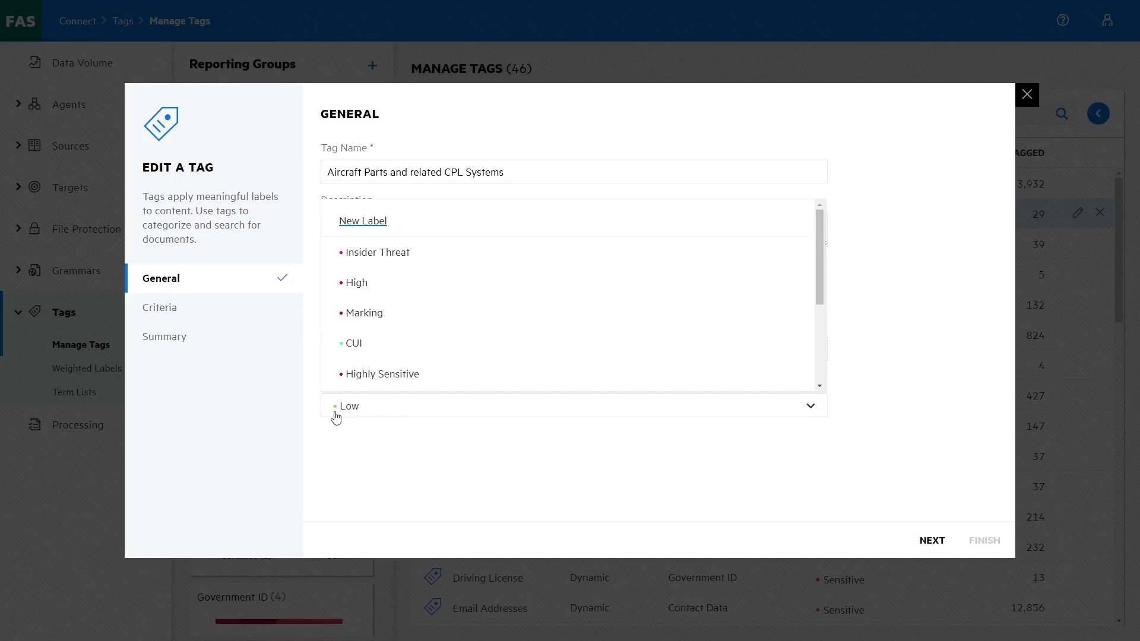
pyautogui.moveTo(344, 417)
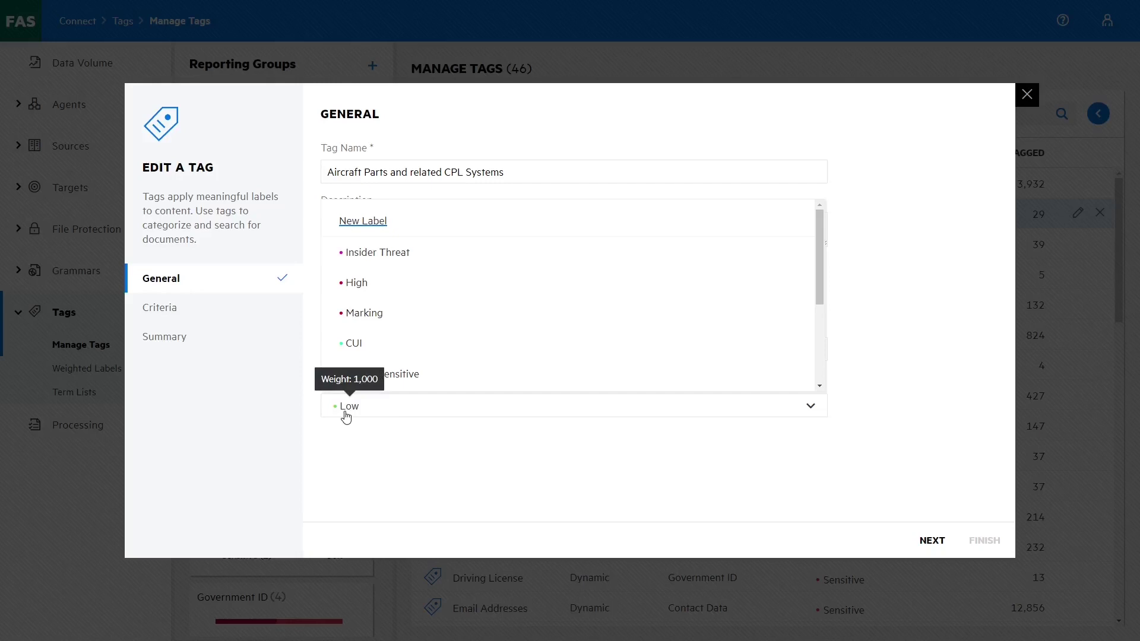
pyautogui.click(1026, 94)
# - View the tags of the Aircraft and Aerospace, Contact Data, Financial Data and Government ID reporting groups one after another
pyautogui.click(285, 227)
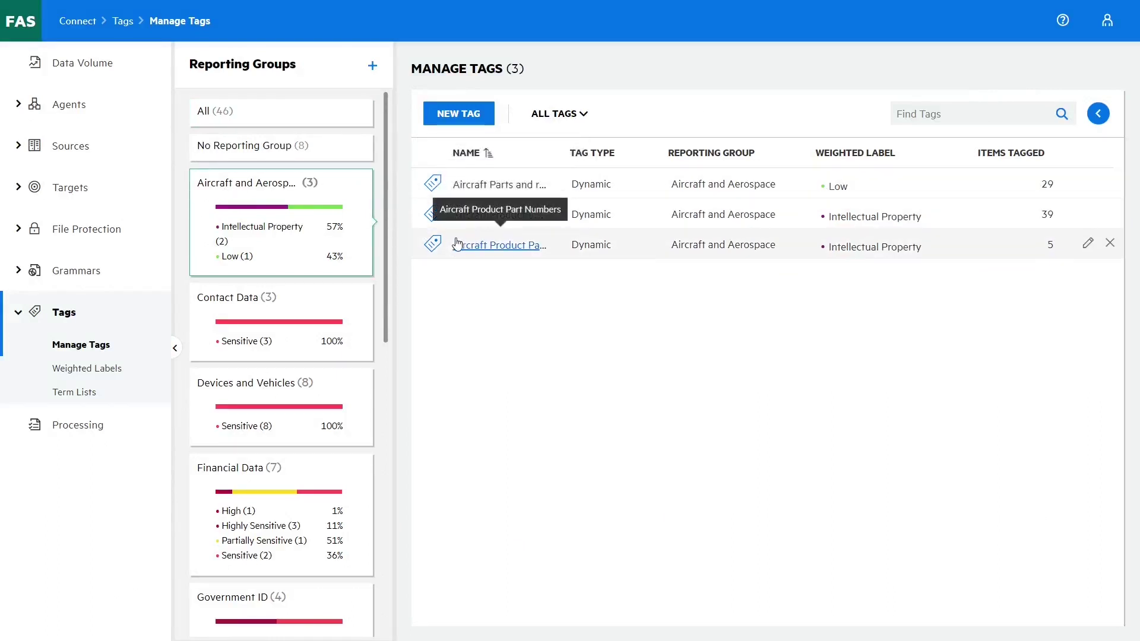
pyautogui.click(290, 328)
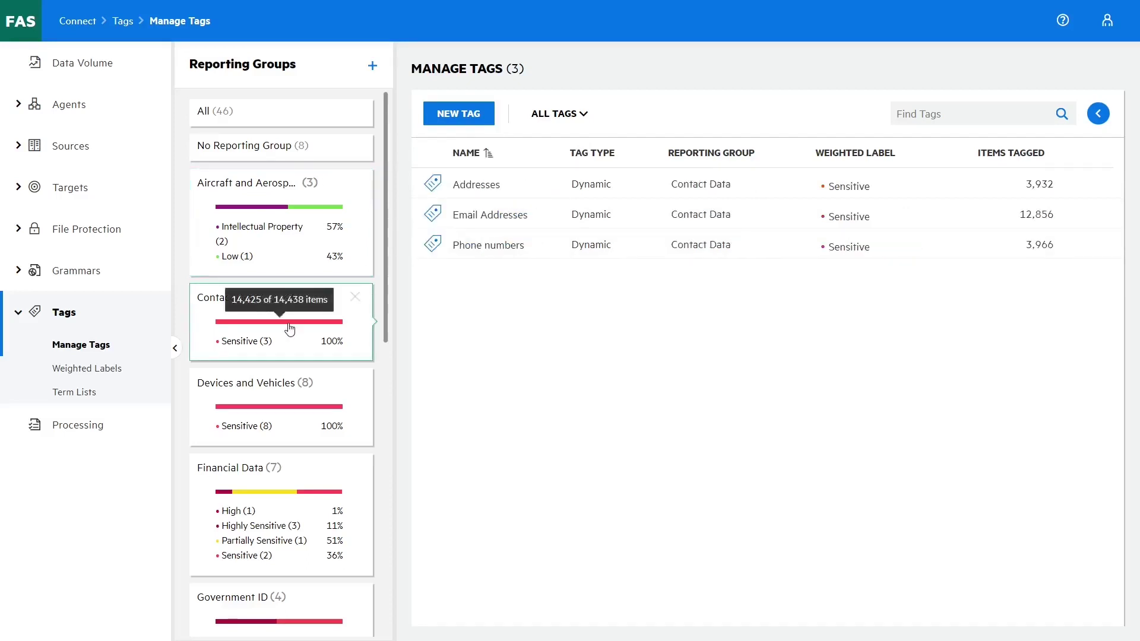
pyautogui.click(269, 514)
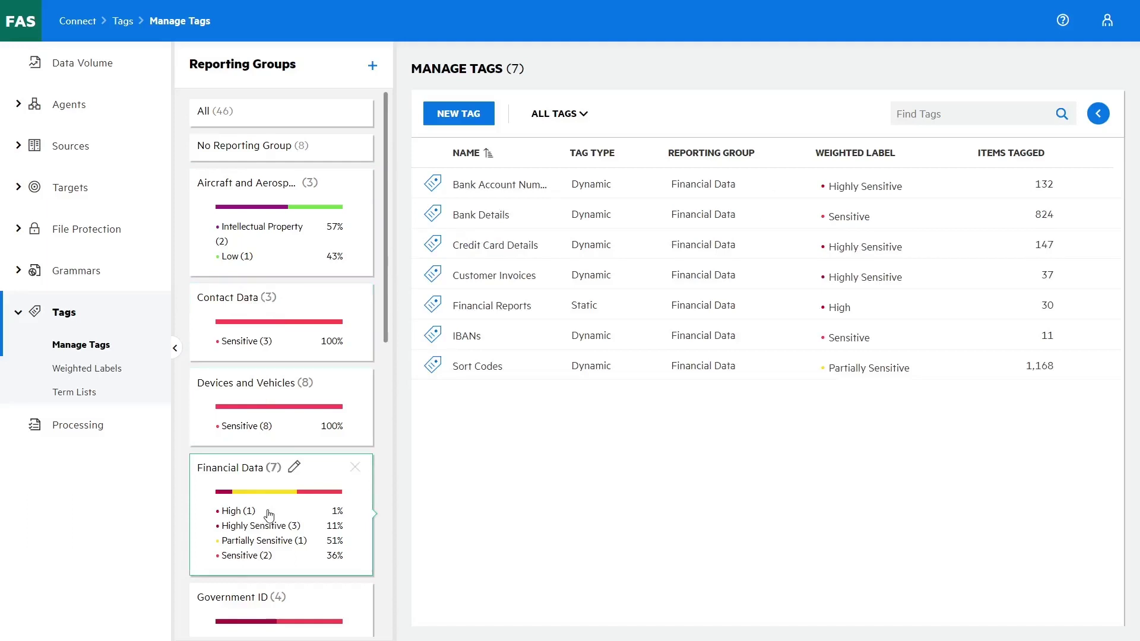
pyautogui.scroll(-1, 269, 514)
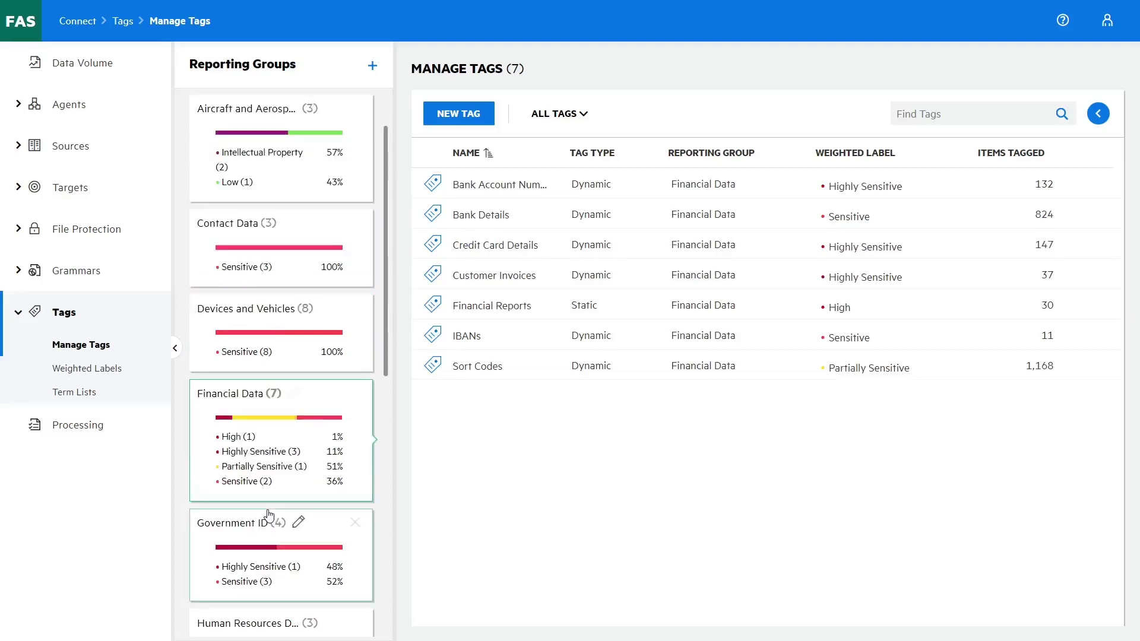
pyautogui.click(270, 546)
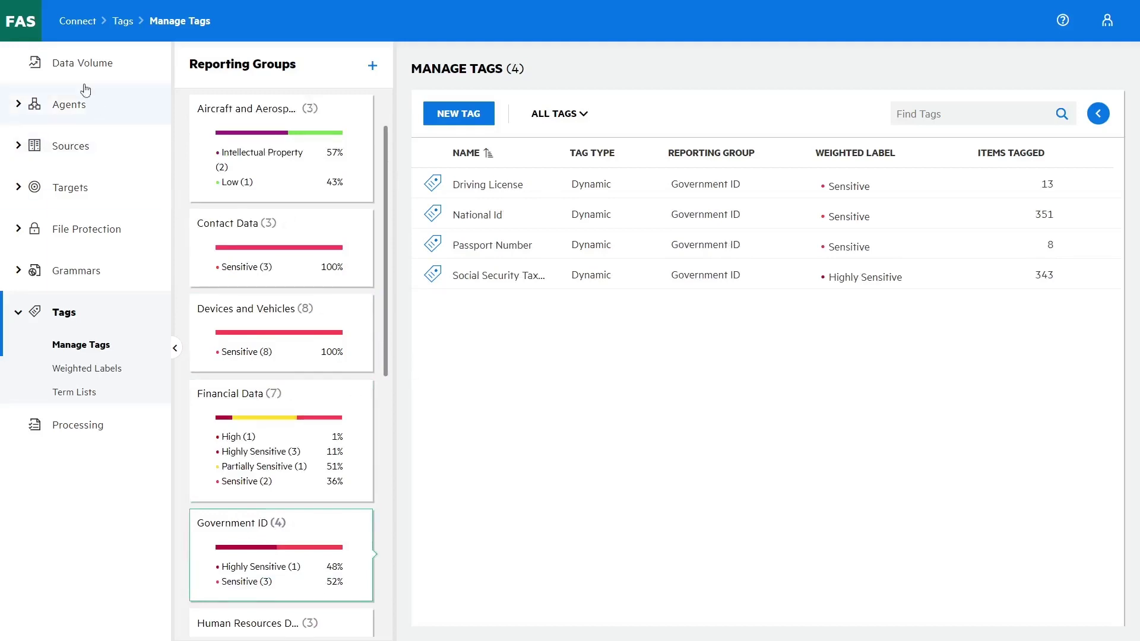
# - Switch to the Analyze area and look over the charts of the Analyzed Sensitive Data dashboard
pyautogui.click(21, 24)
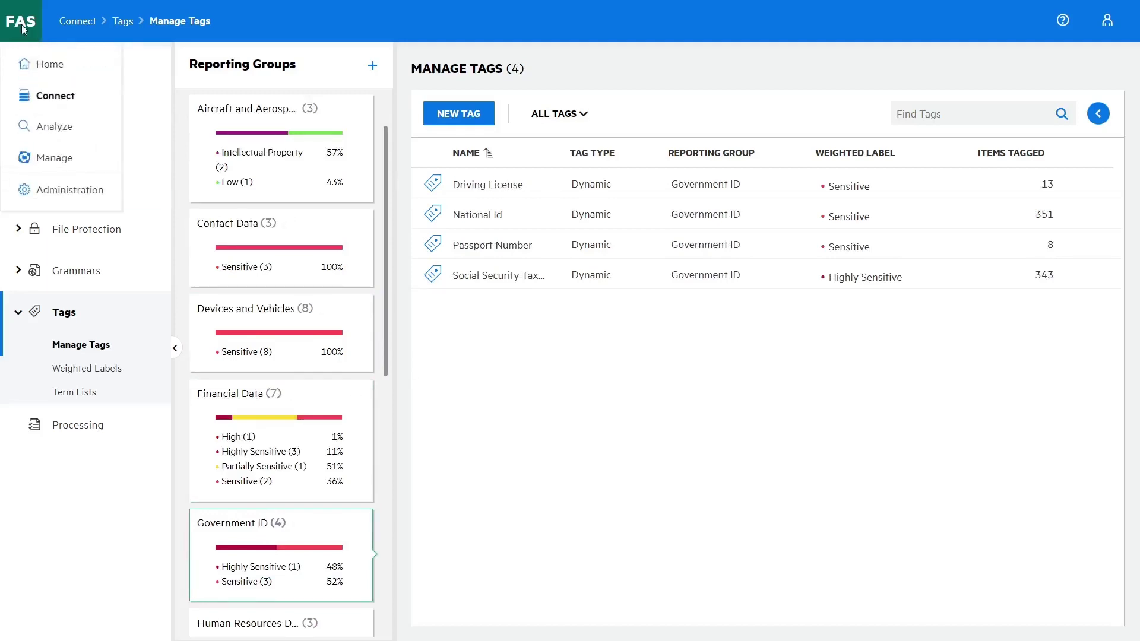
pyautogui.click(50, 129)
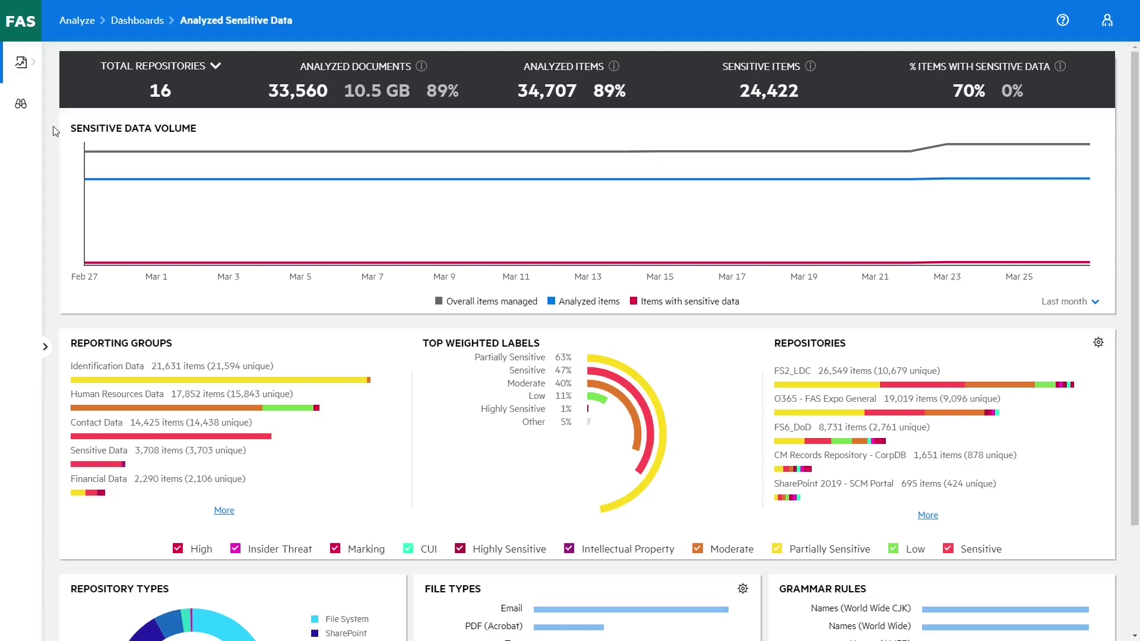
pyautogui.scroll(-2, 201, 179)
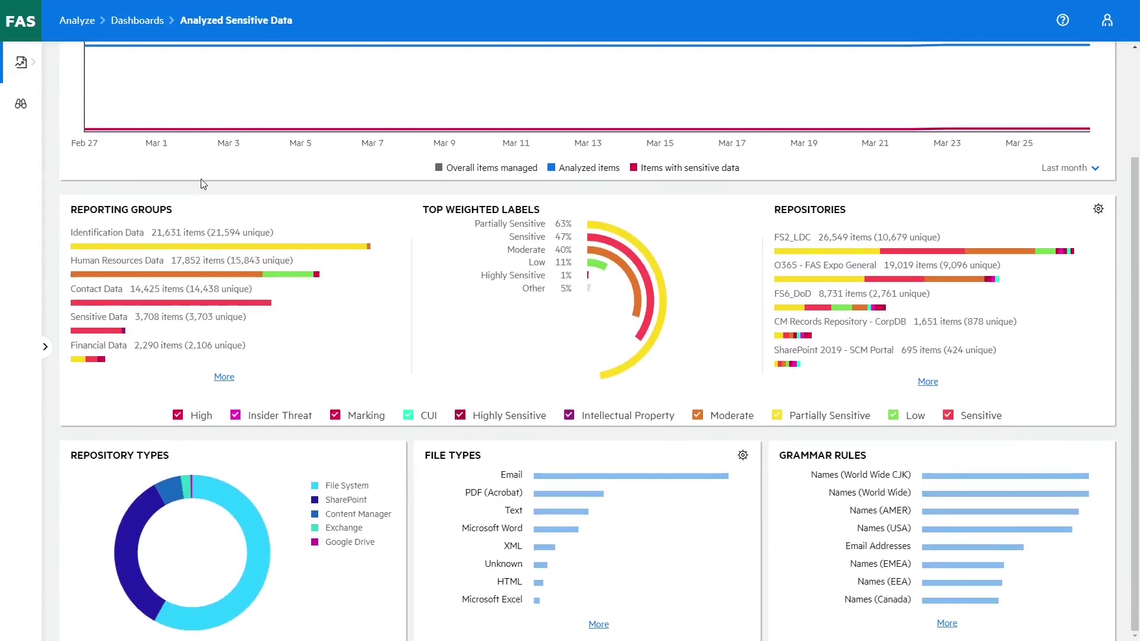
pyautogui.scroll(3, 216, 196)
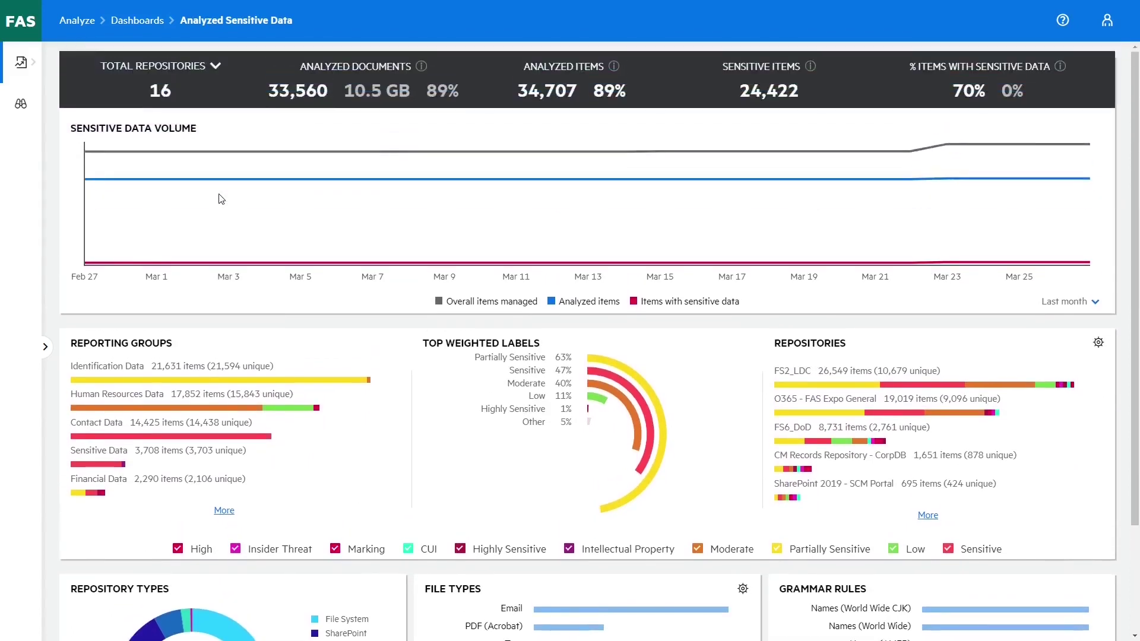
# - Filter the dashboard to the FS11_General, FS12_Users and FS13_Projects repositories and set the sensitive data volume period to the last week
pyautogui.click(216, 65)
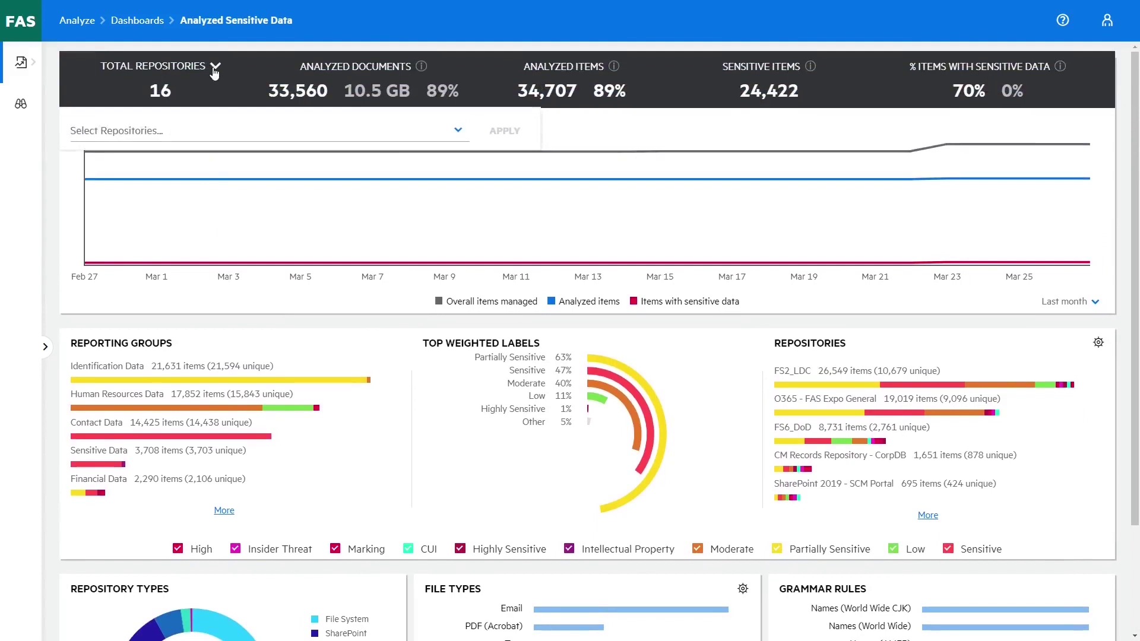
pyautogui.click(202, 127)
pyautogui.click(136, 234)
pyautogui.click(135, 259)
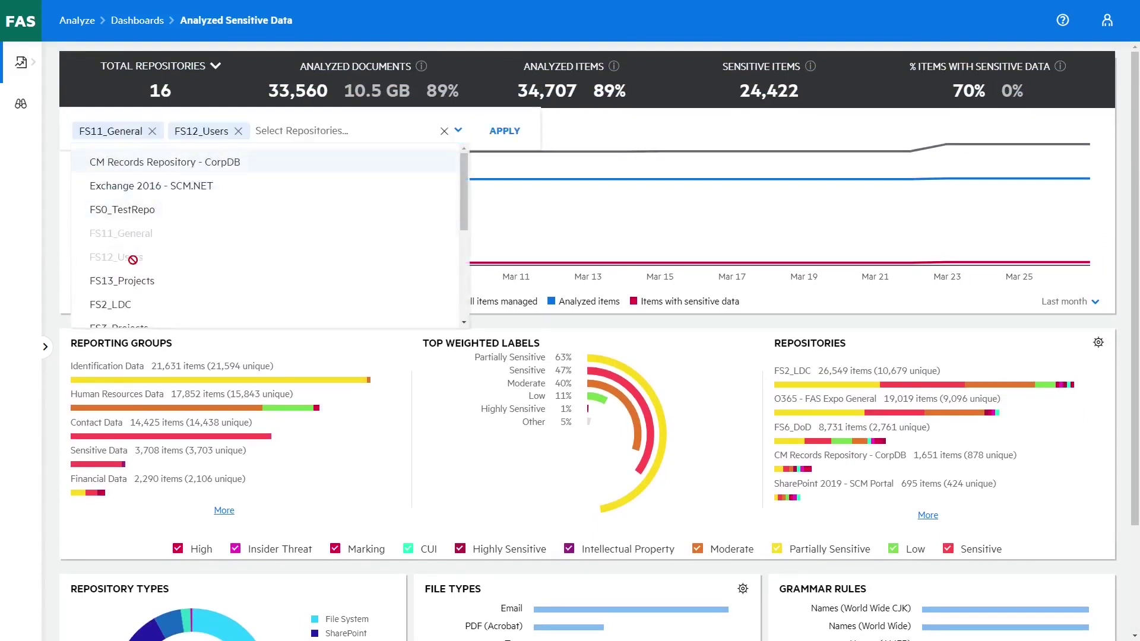
pyautogui.click(136, 280)
pyautogui.click(504, 131)
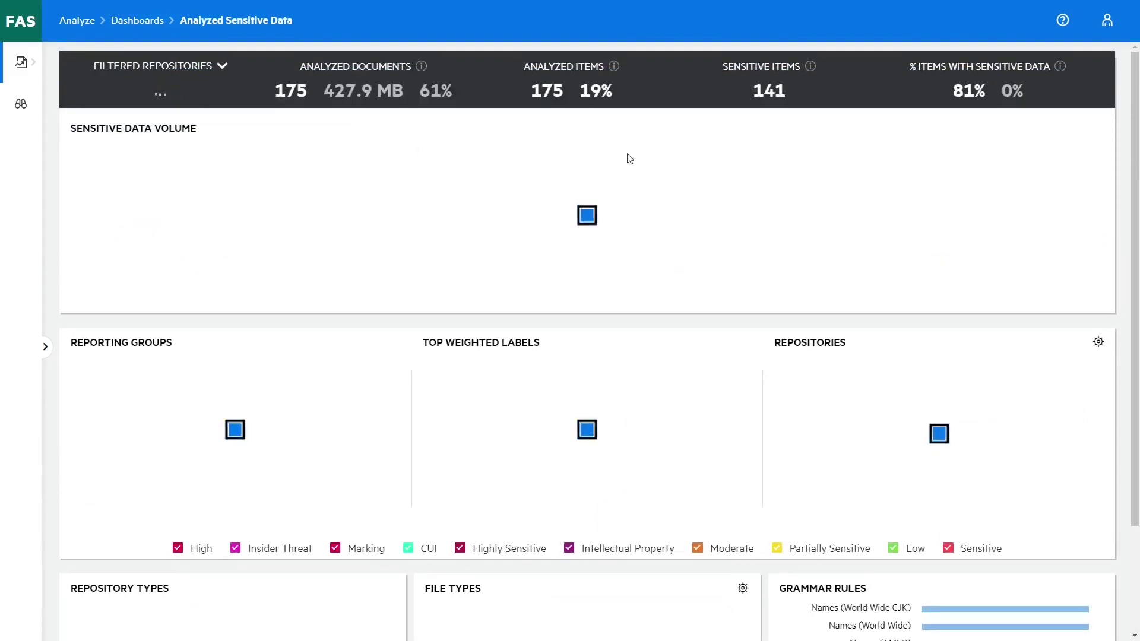
pyautogui.click(1081, 301)
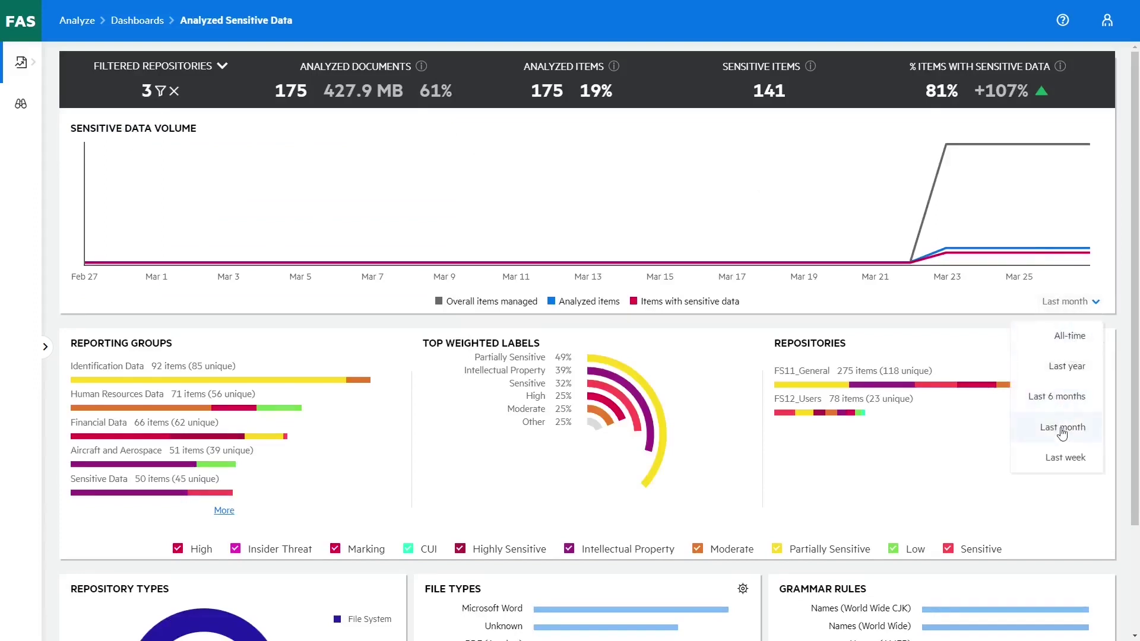
pyautogui.click(1060, 458)
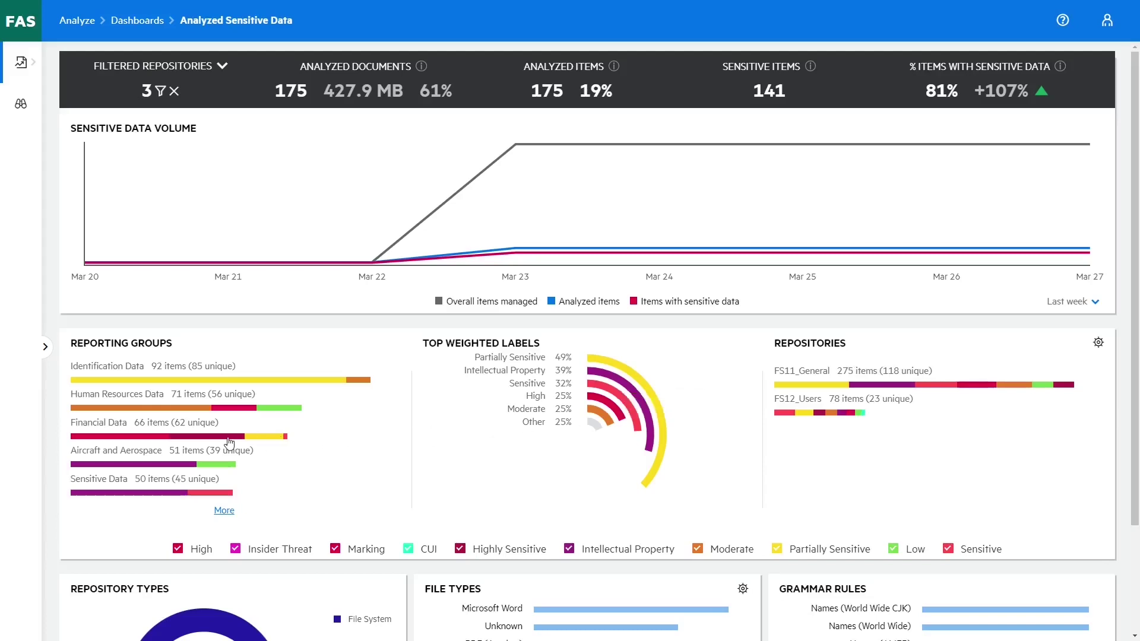
# - Open the documents behind the 35% segment of the Financial Data reporting group and look over the results and available filters
pyautogui.moveTo(224, 440)
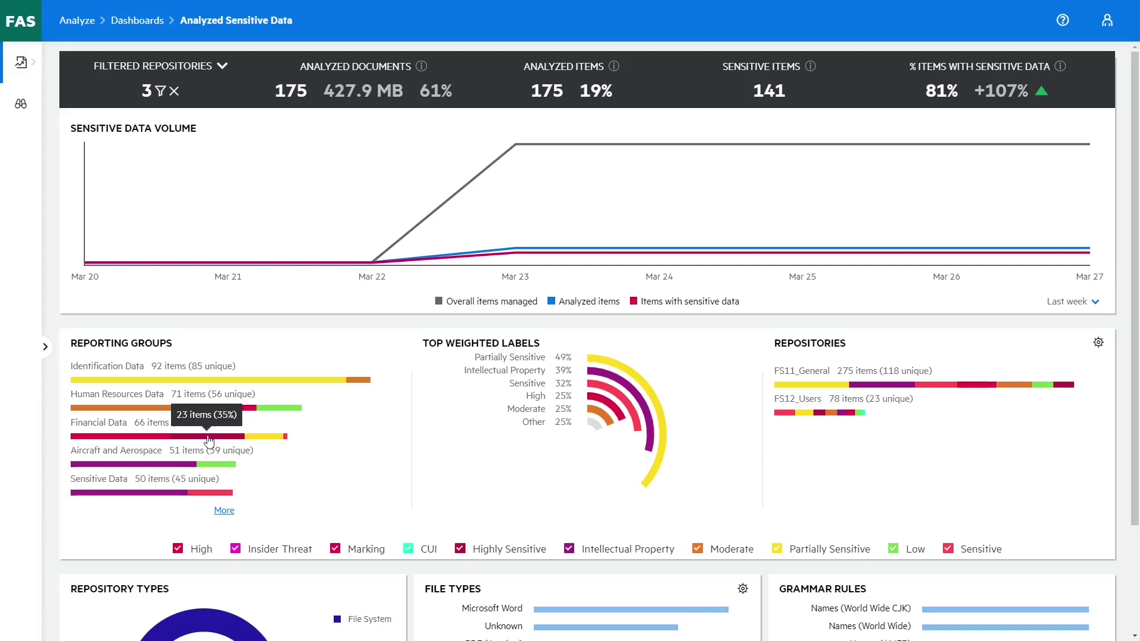
pyautogui.click(208, 441)
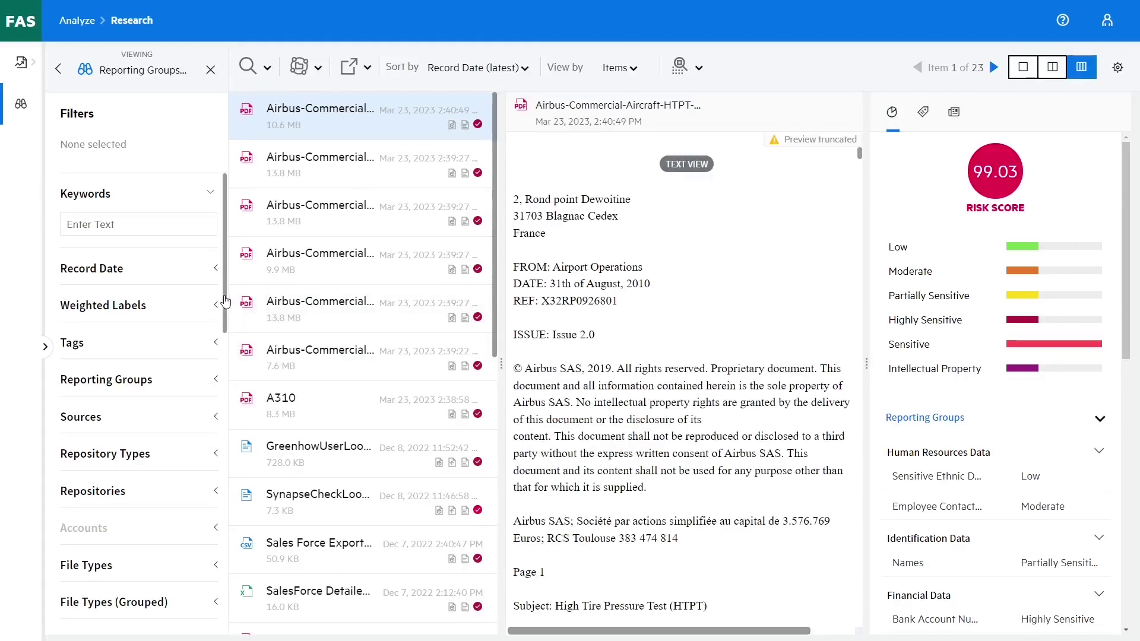
pyautogui.scroll(-2, 226, 302)
pyautogui.scroll(2, 224, 297)
# - Check the search options, open the first Customer_Report PDF and examine its risk score, reporting groups and grammar rules
pyautogui.click(253, 68)
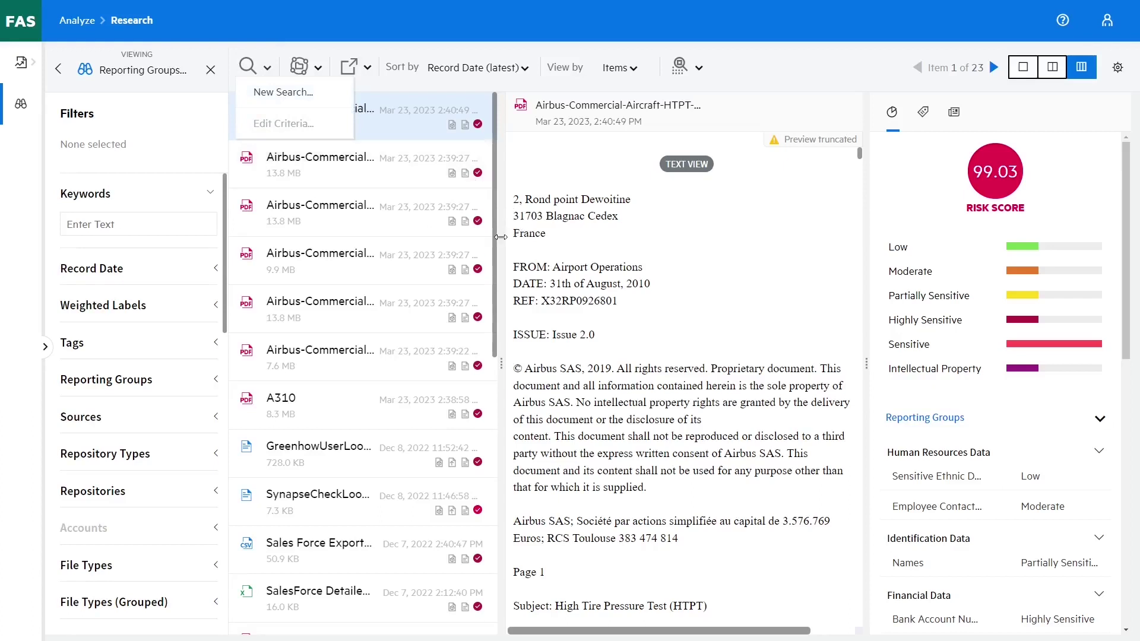
pyautogui.scroll(-3, 497, 255)
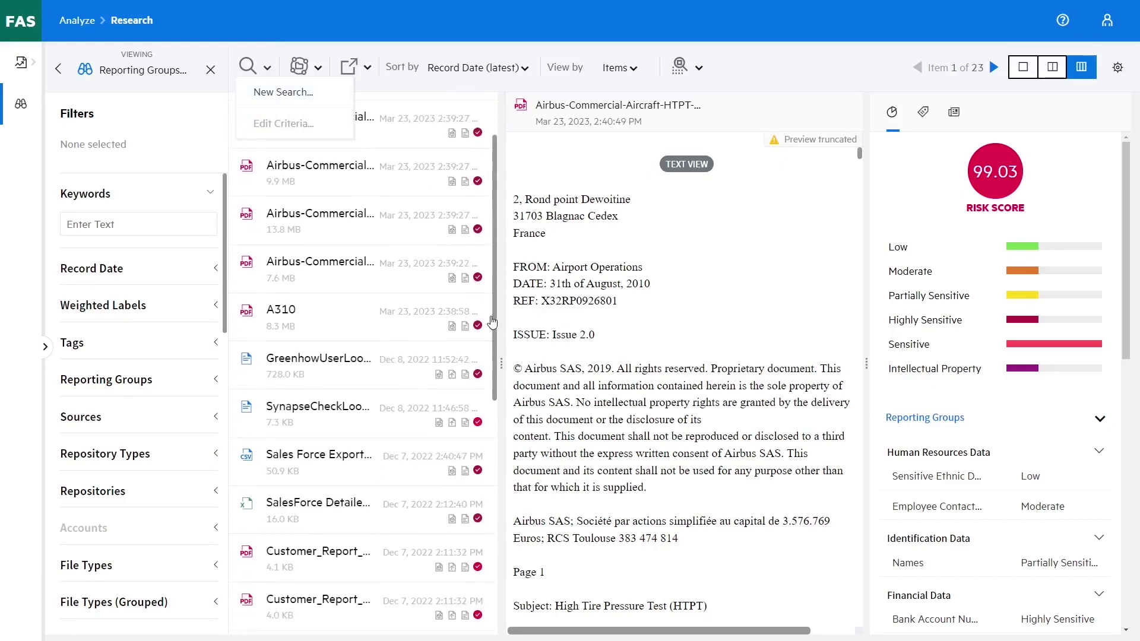
pyautogui.click(337, 506)
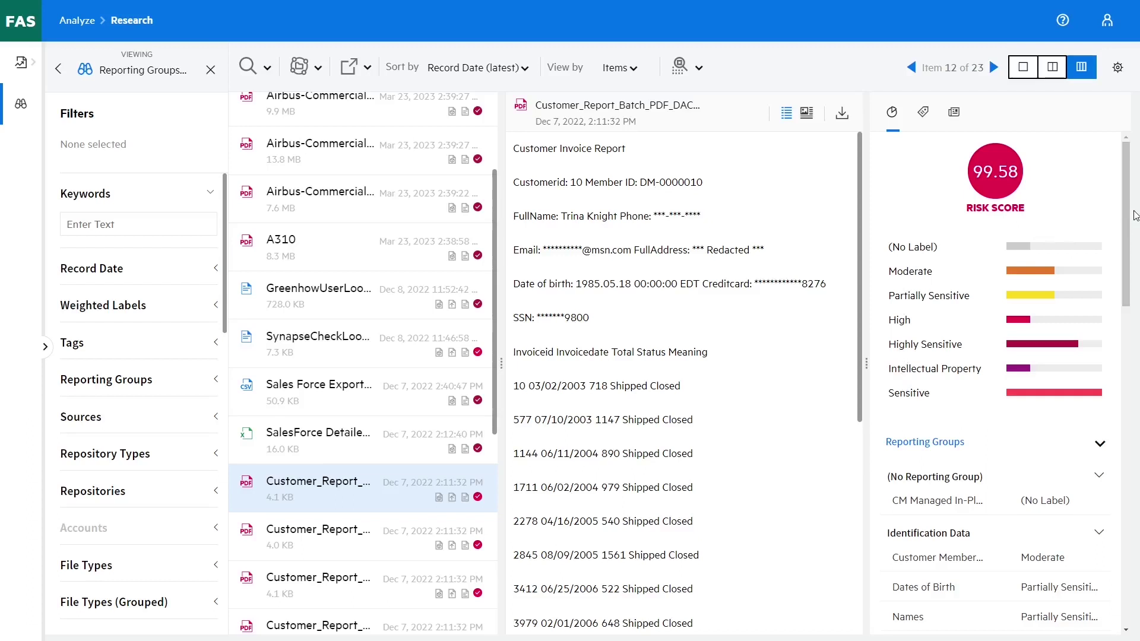
pyautogui.moveTo(1131, 217); pyautogui.dragTo(1116, 514)
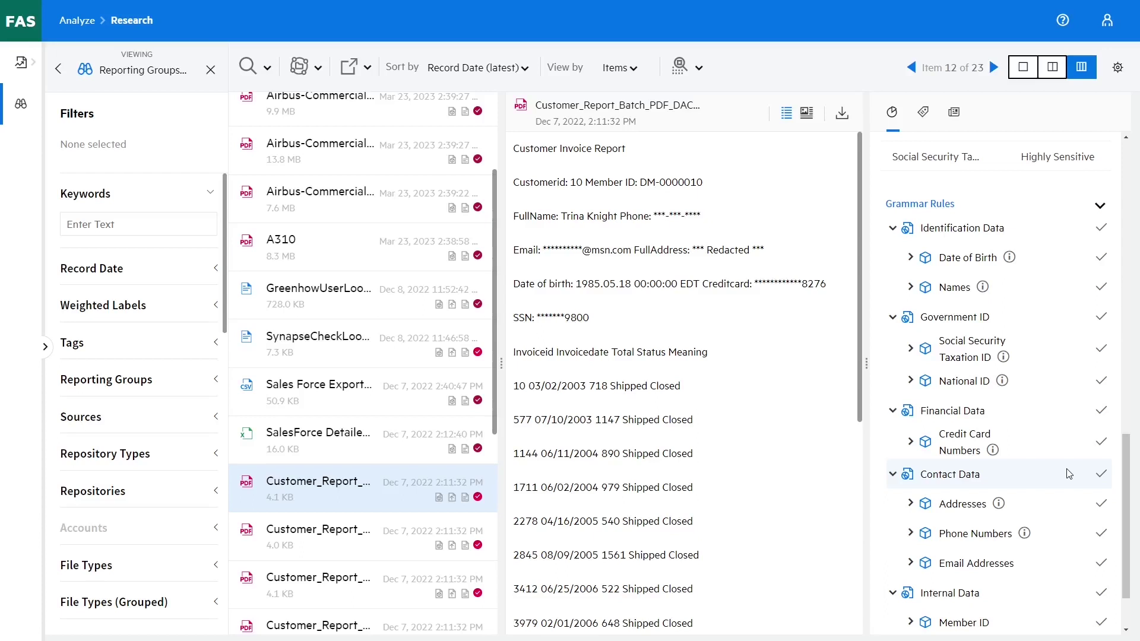
# - Highlight the Social Security Taxation ID and Credit Card Numbers grammar matches in the customer report preview
pyautogui.click(911, 348)
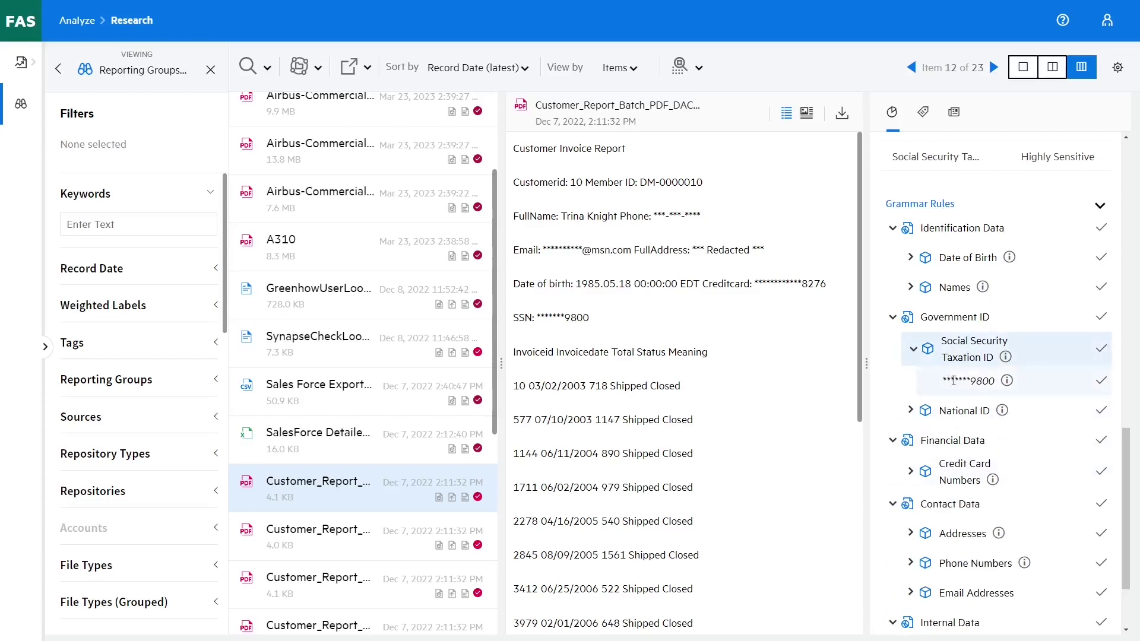
pyautogui.click(1101, 382)
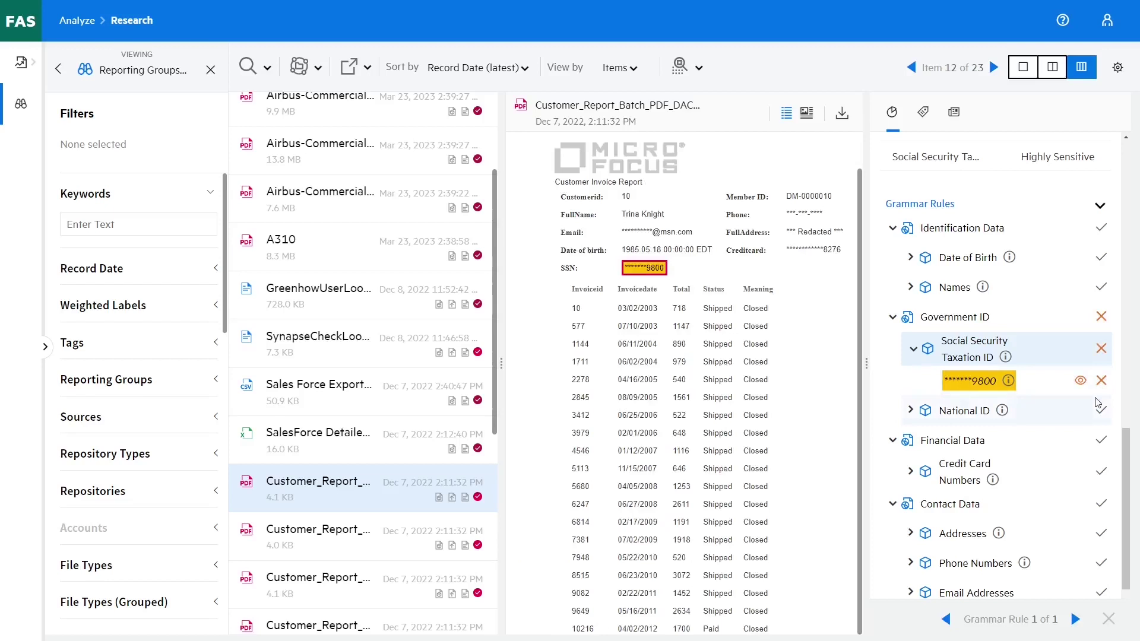
pyautogui.click(988, 480)
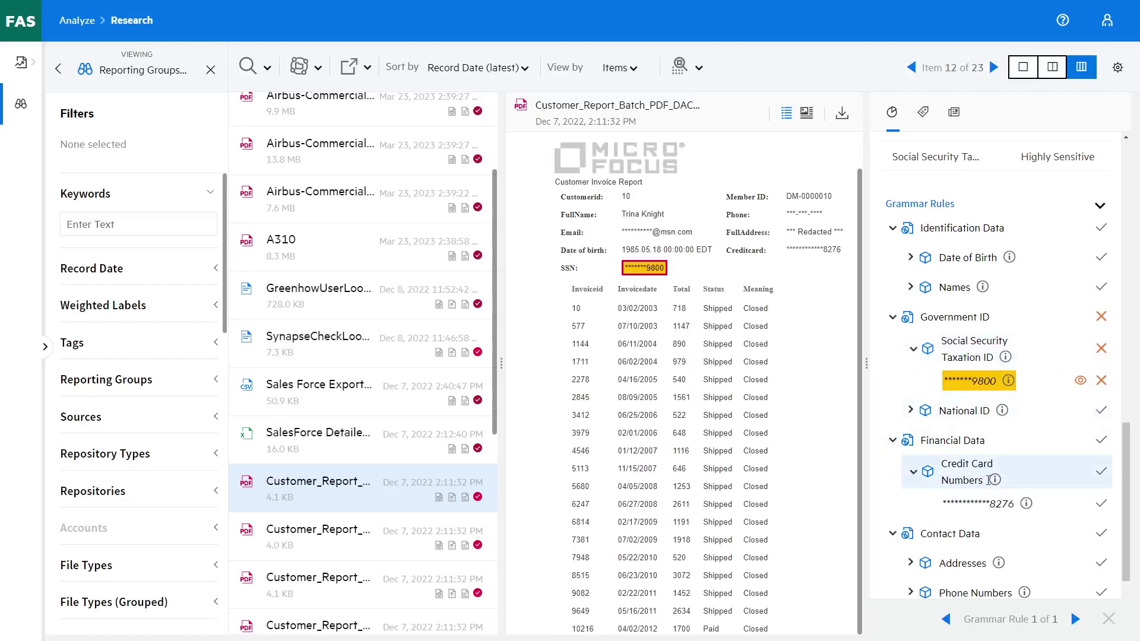
pyautogui.click(1101, 504)
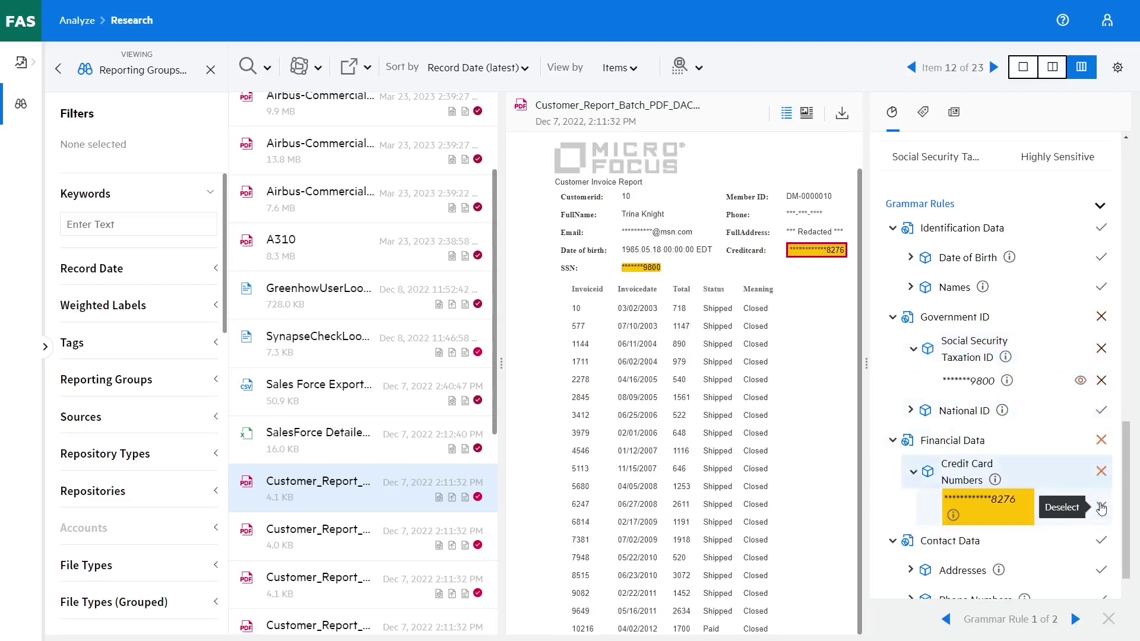
pyautogui.click(1101, 509)
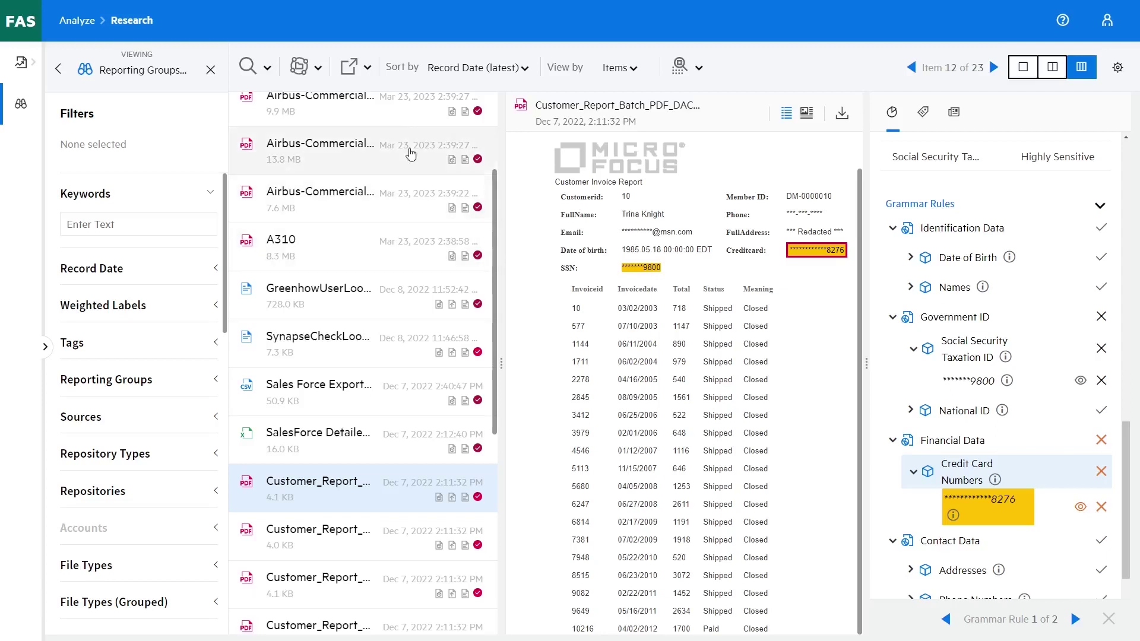
# - Check the workspace options for the research results and review the workspace types in the Manage overview
pyautogui.click(318, 70)
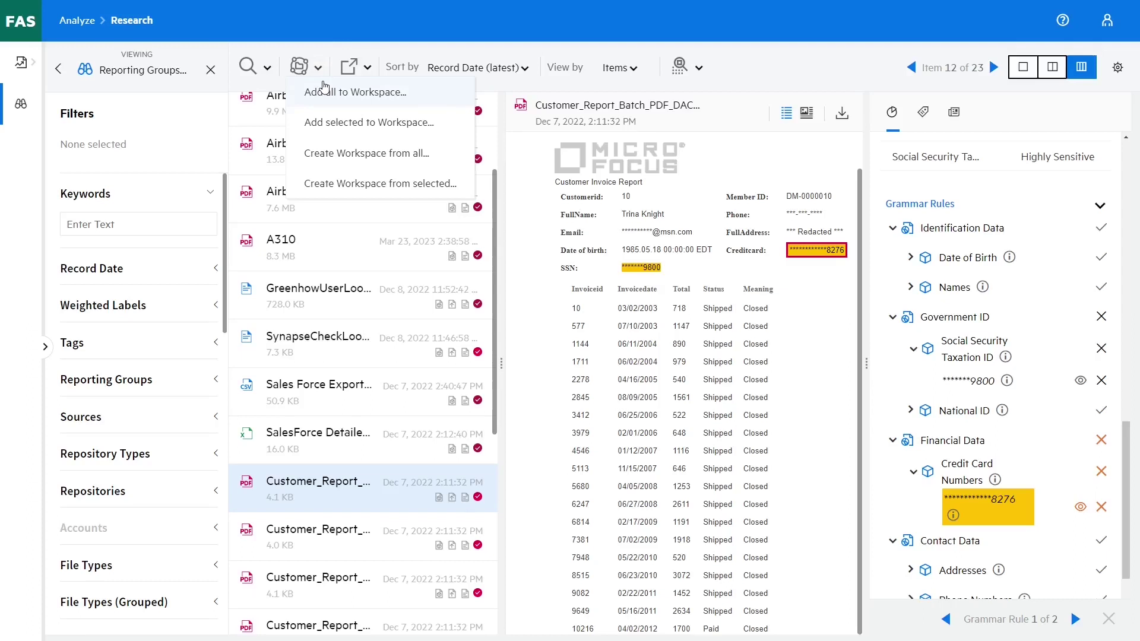
pyautogui.click(23, 31)
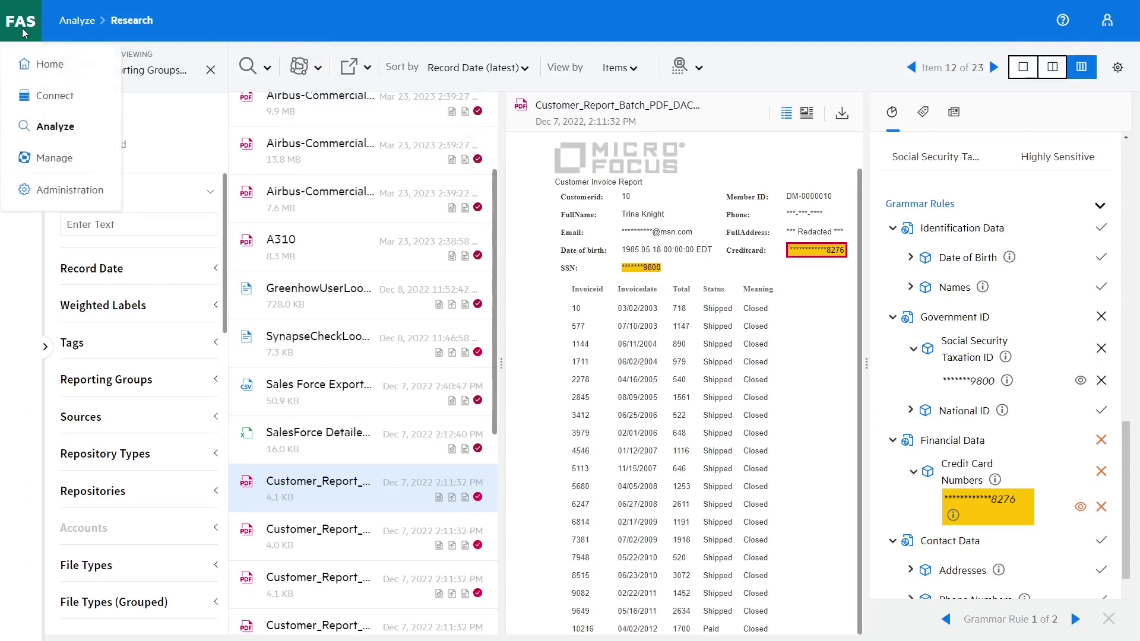
pyautogui.click(31, 159)
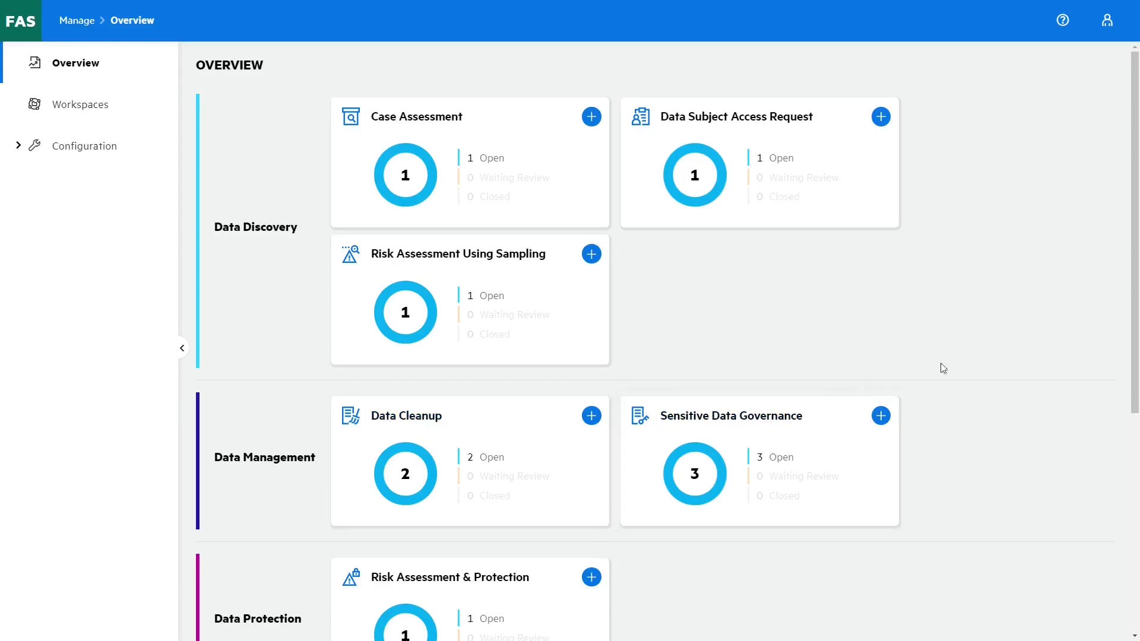
pyautogui.moveTo(1133, 310); pyautogui.dragTo(1121, 511)
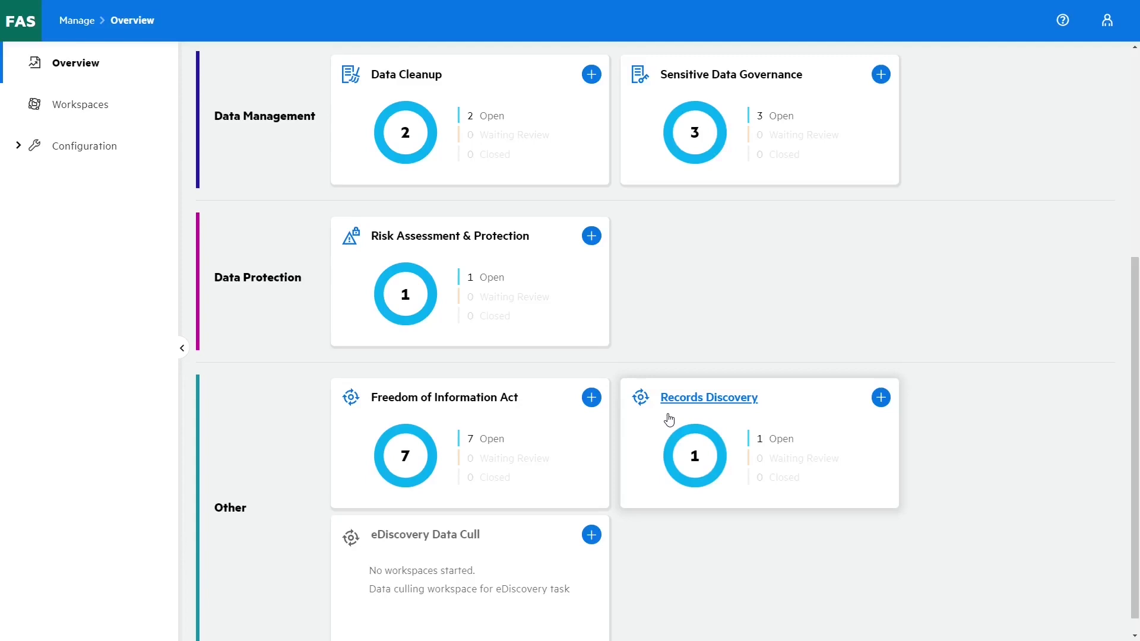
pyautogui.scroll(2, 669, 420)
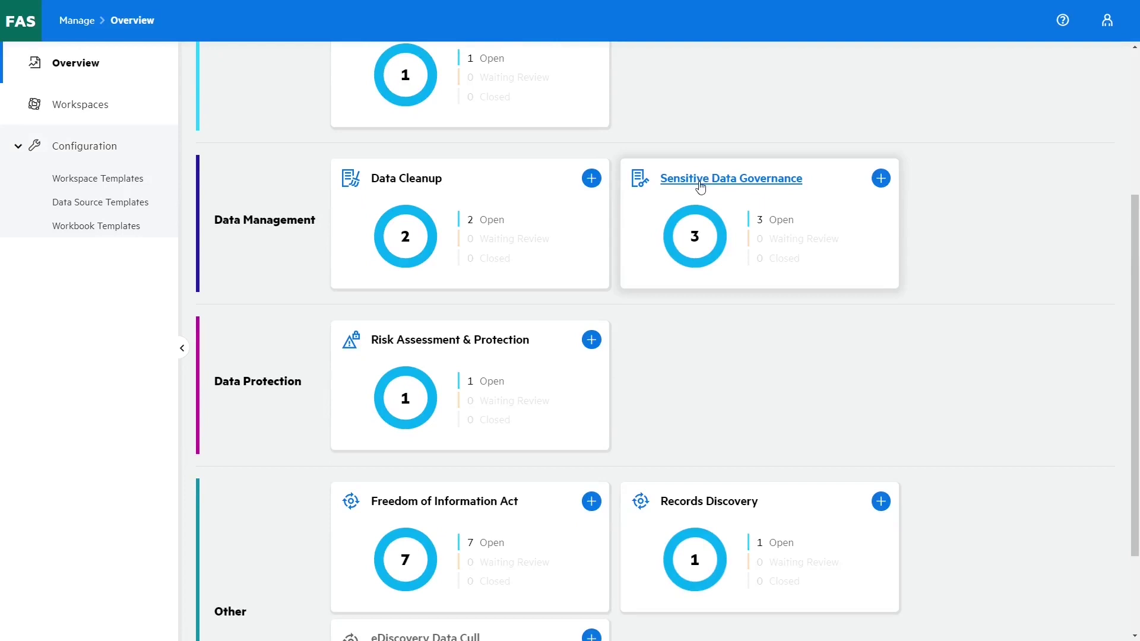
# - Open the Sensitive Data Discovery - Org B workspace under Sensitive Data Governance and review its data sources, data subjects and holds
pyautogui.click(701, 184)
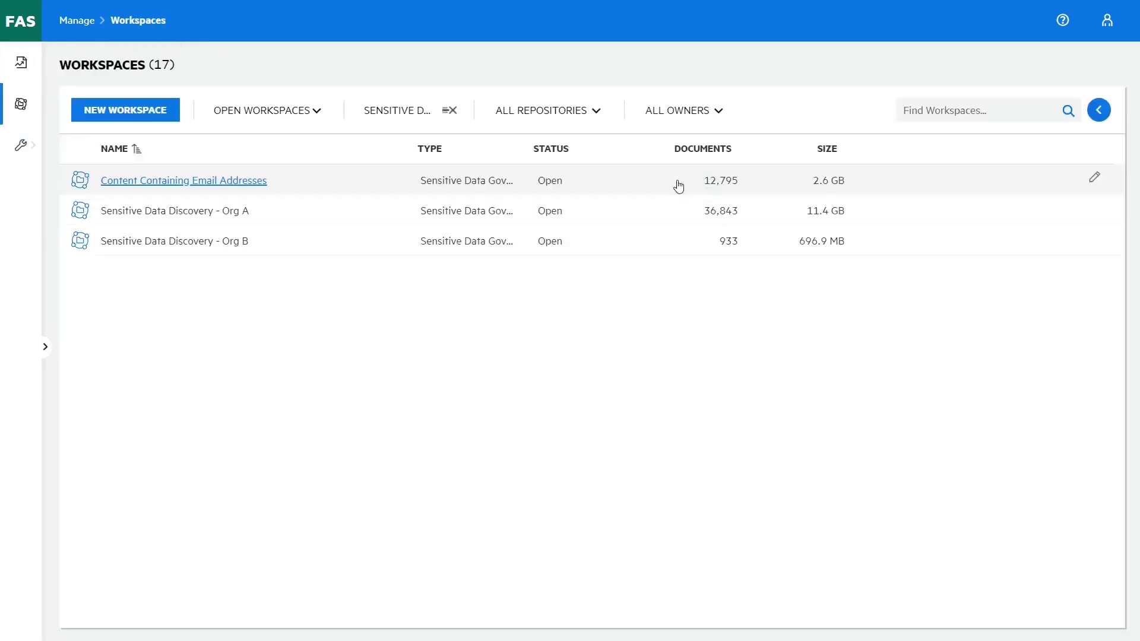
pyautogui.click(217, 243)
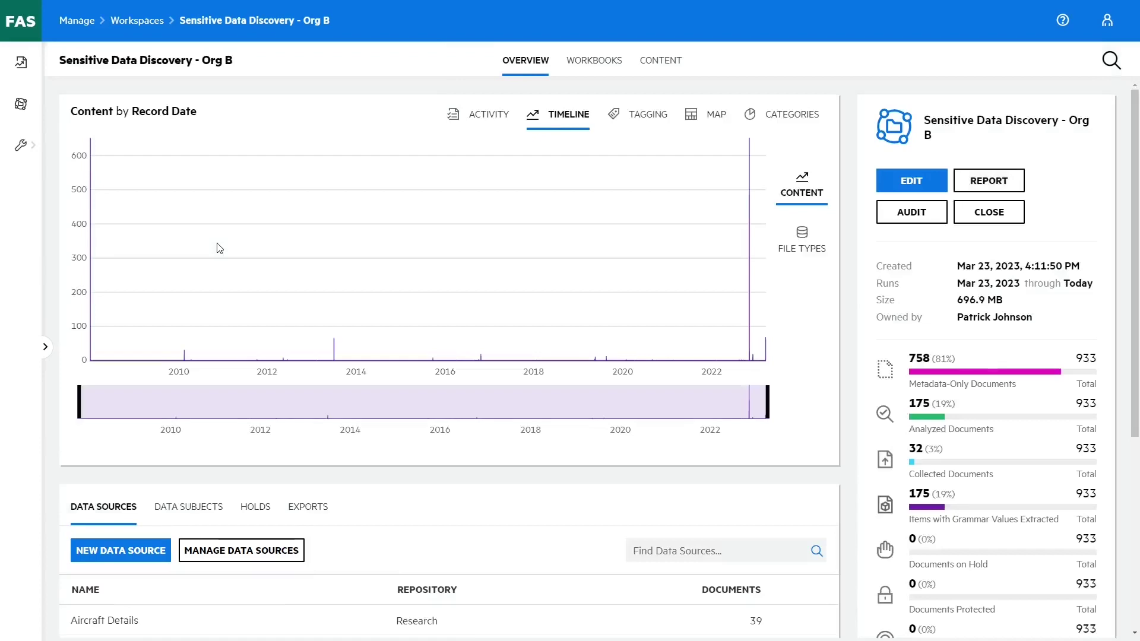
pyautogui.scroll(-3, 219, 248)
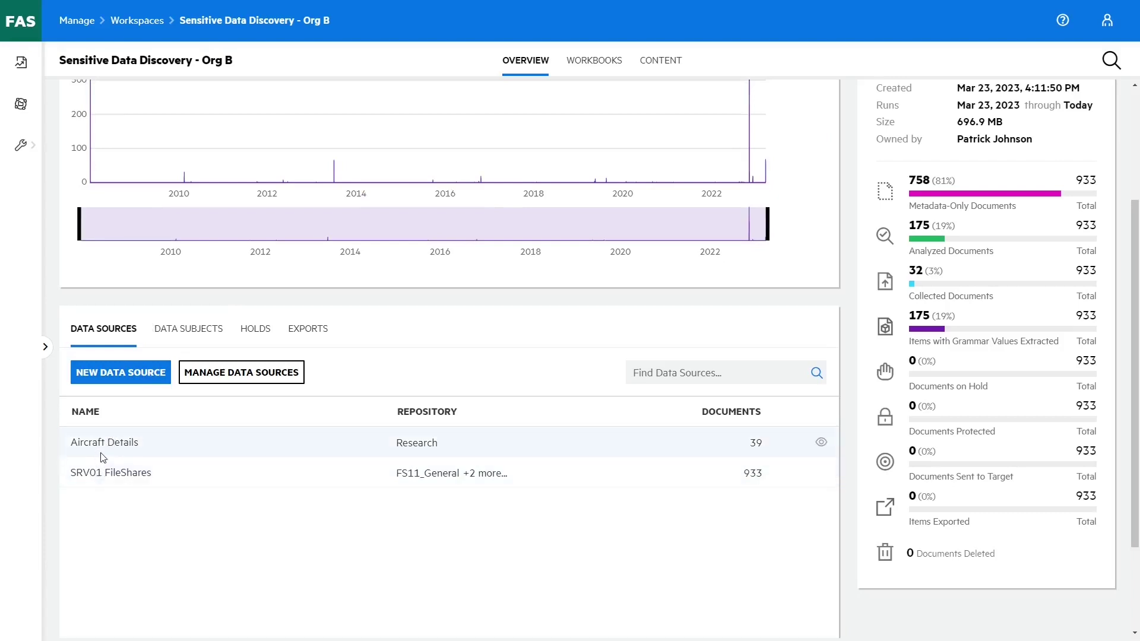
pyautogui.click(181, 337)
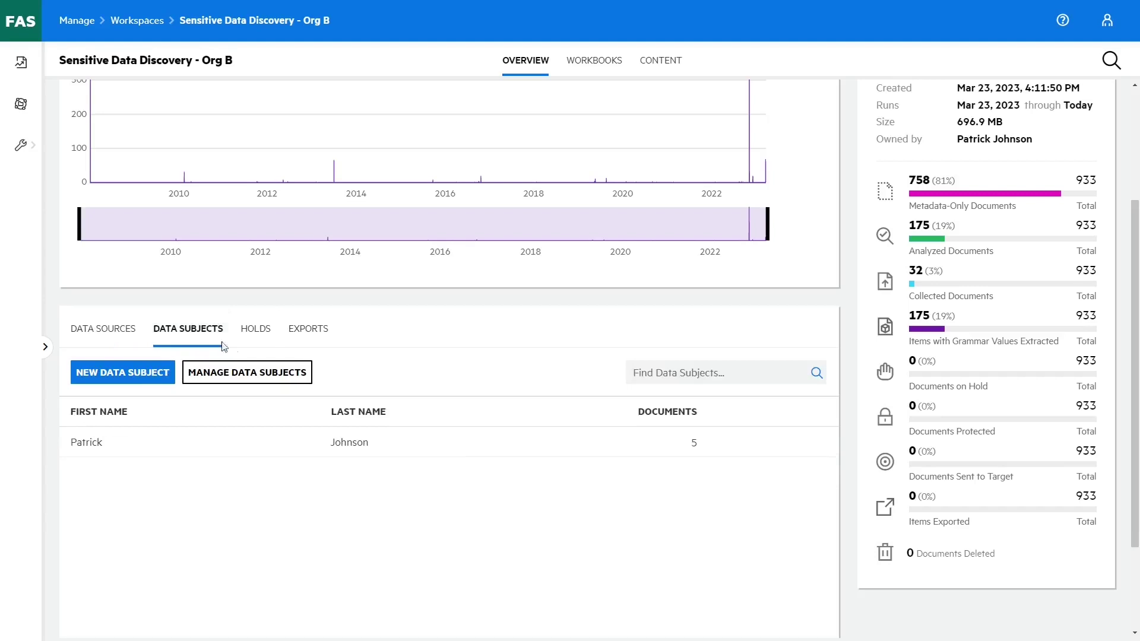
pyautogui.click(262, 333)
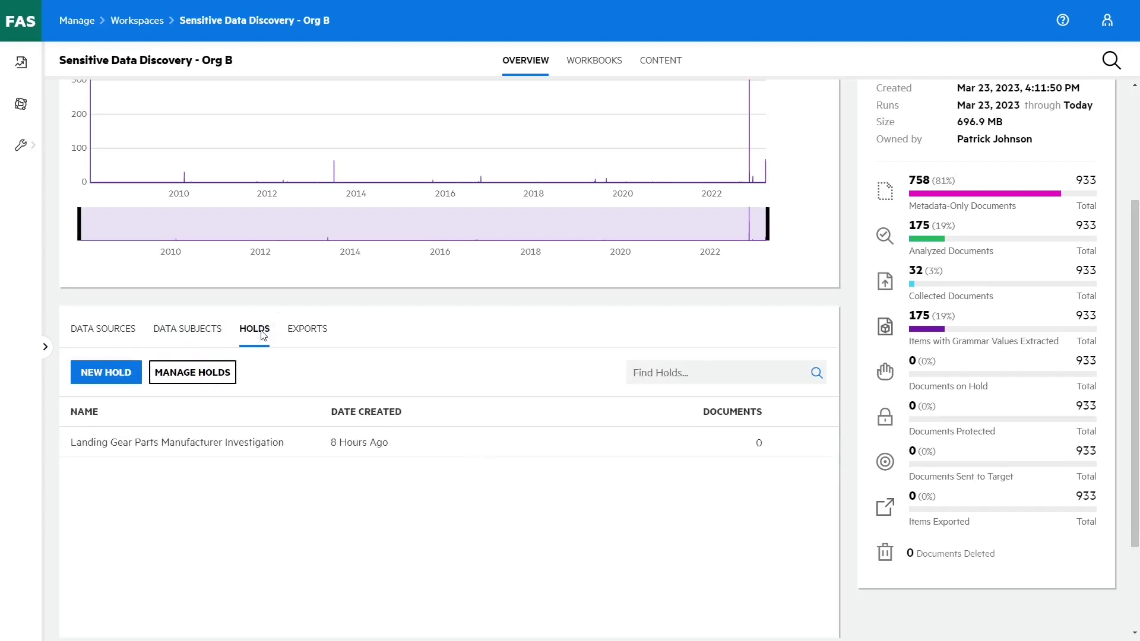
pyautogui.scroll(3, 279, 333)
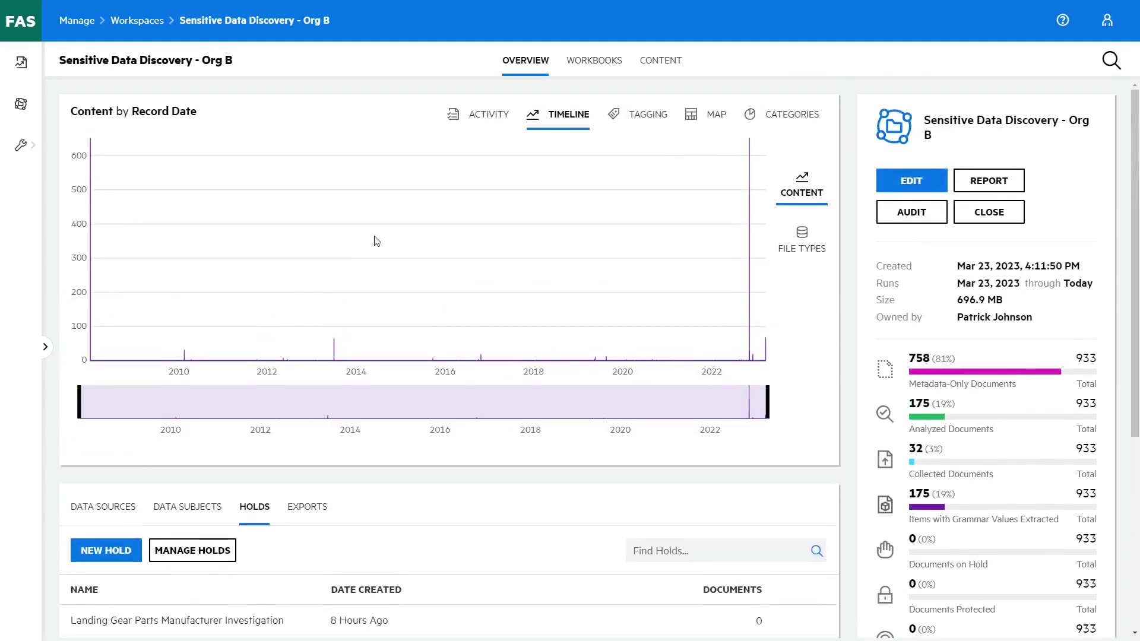
# - View the Intellectual Property workbook's activity options and examine the Send to Target destinations without submitting anything
pyautogui.click(601, 65)
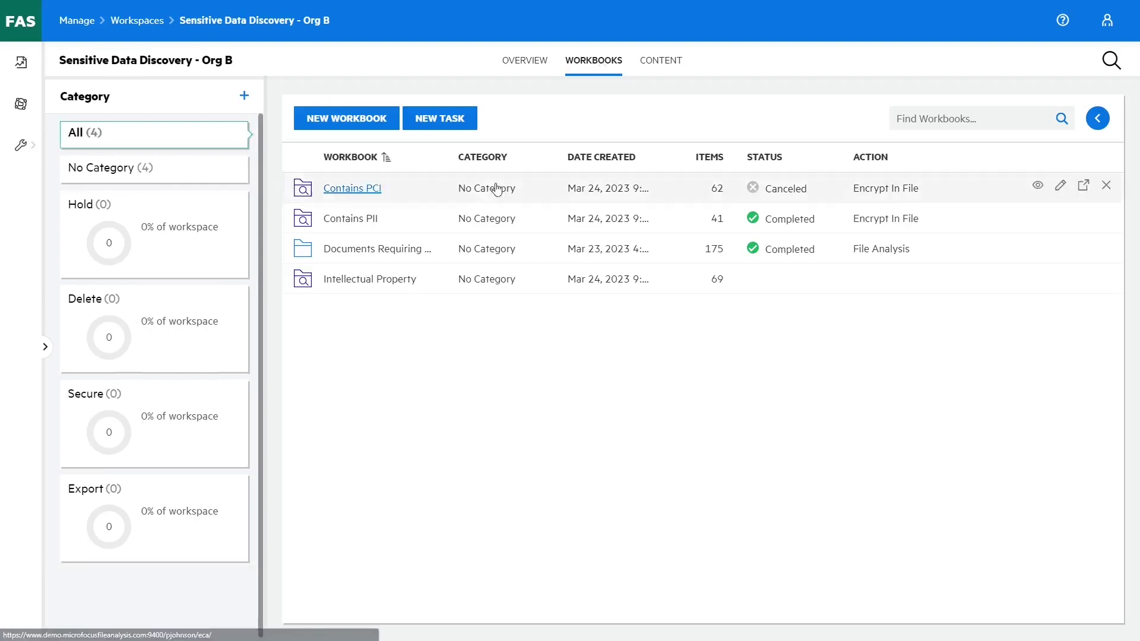
pyautogui.click(464, 284)
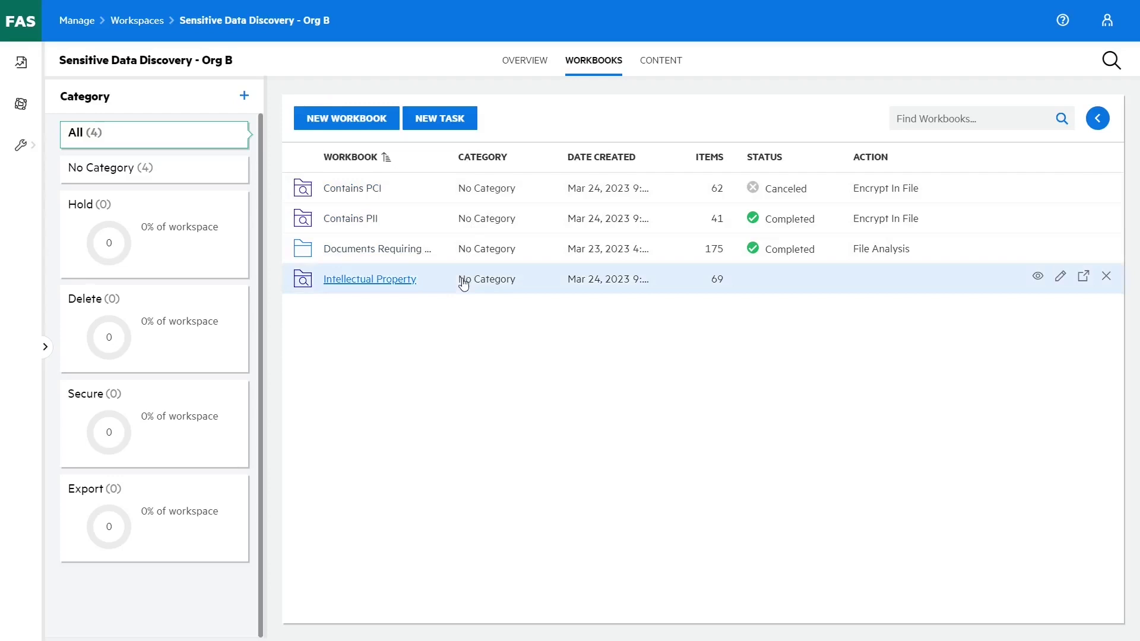
pyautogui.click(1098, 118)
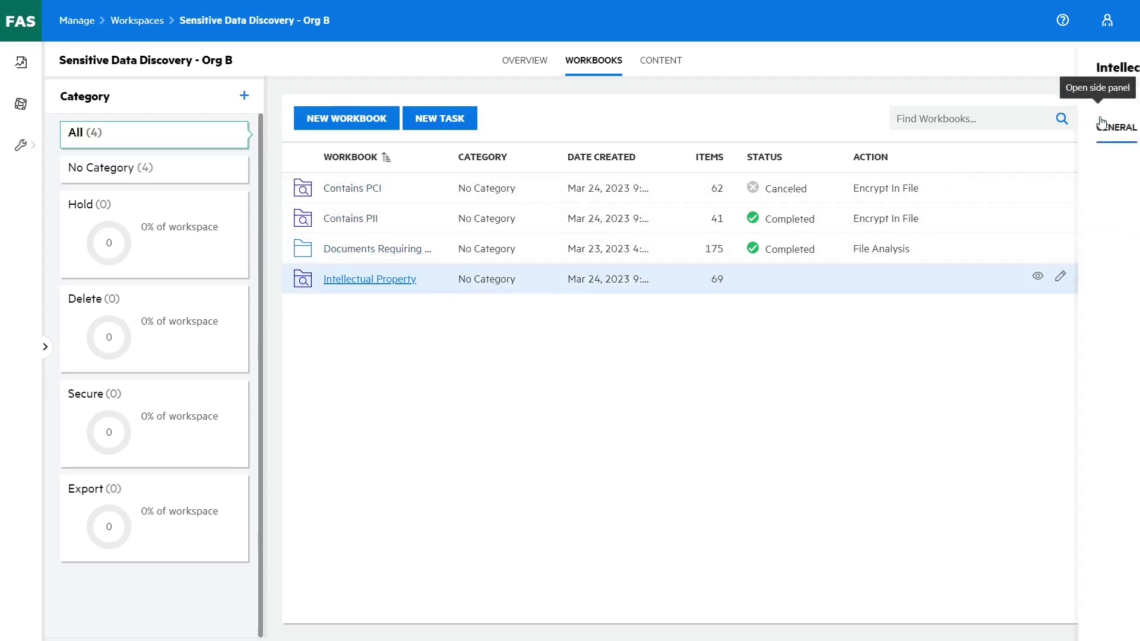
pyautogui.click(849, 130)
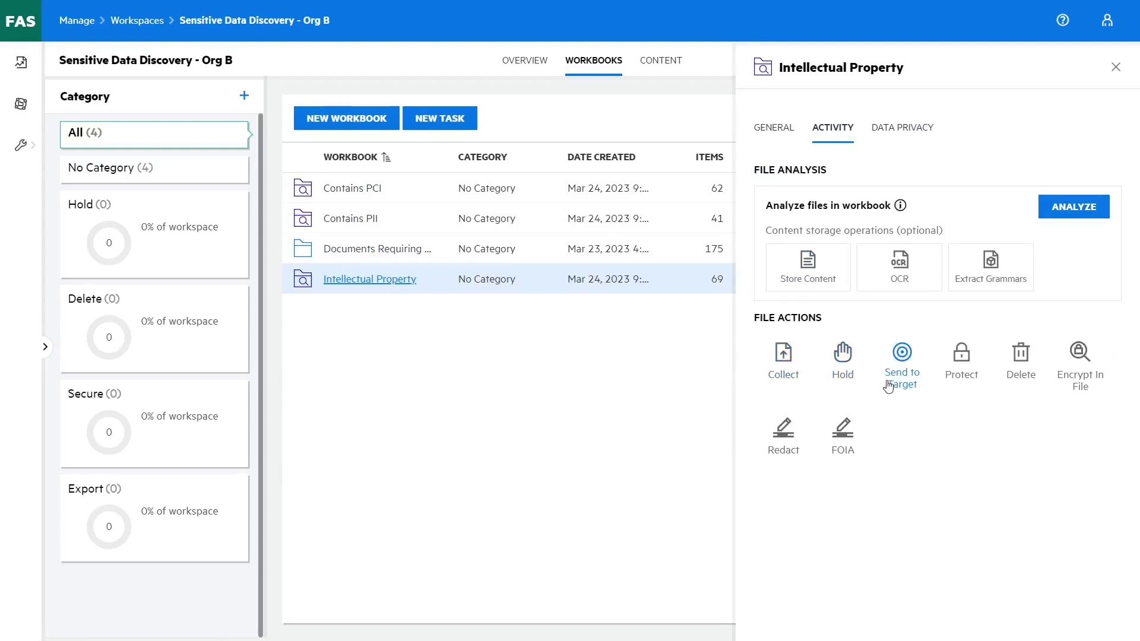
pyautogui.click(903, 371)
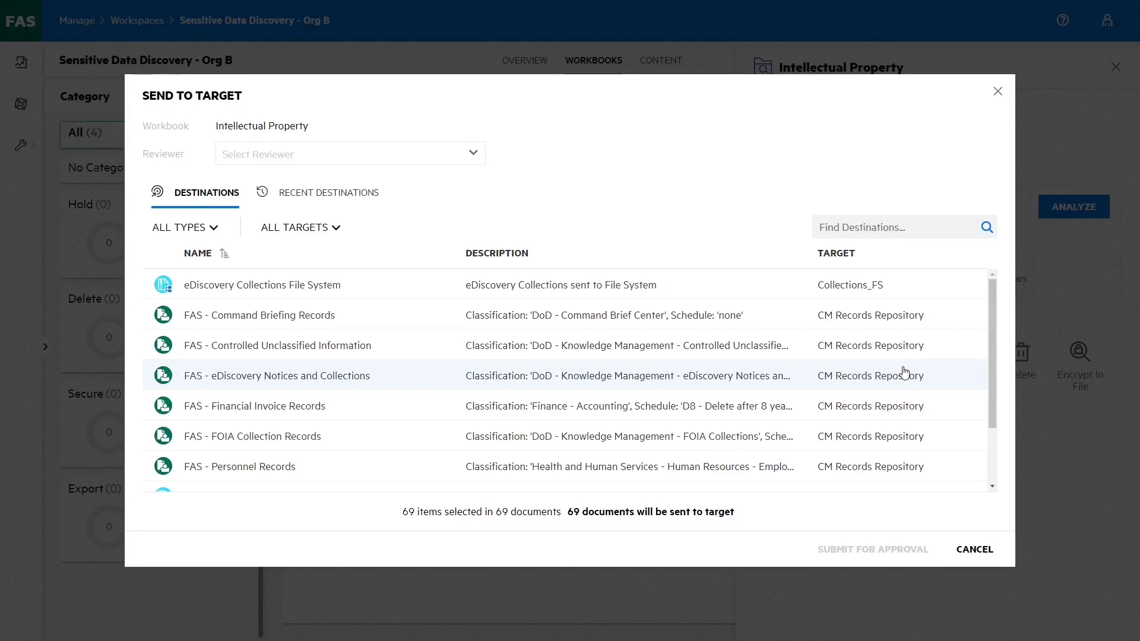
pyautogui.click(969, 546)
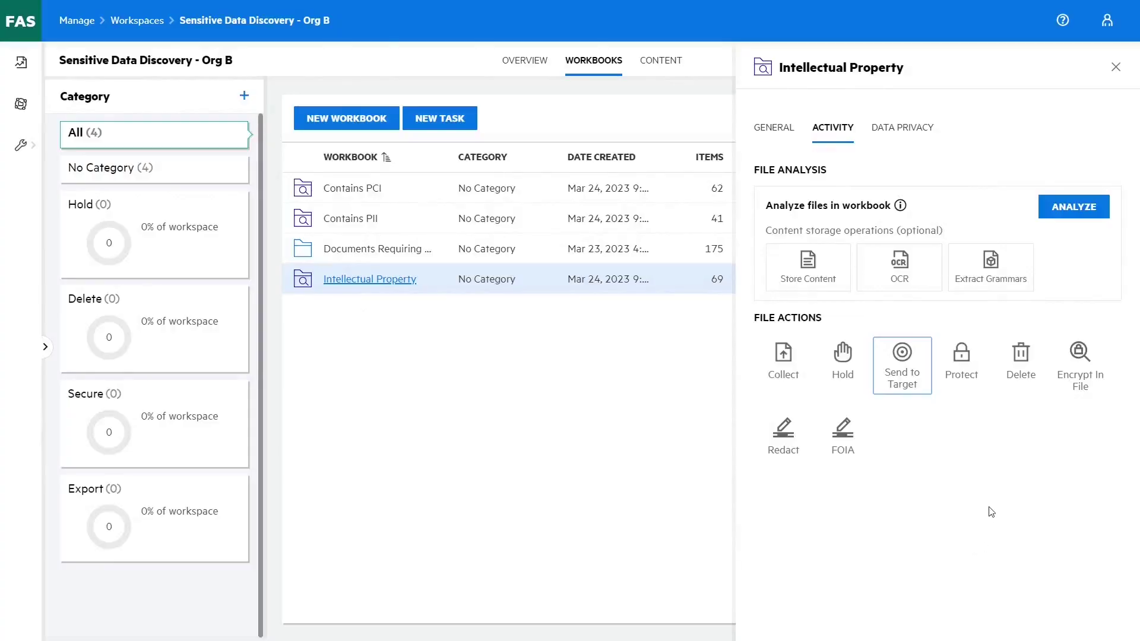
# - Review the file actions and history of the Documents Requiring OCR, Contains PCI and Contains PII workbooks
pyautogui.click(582, 252)
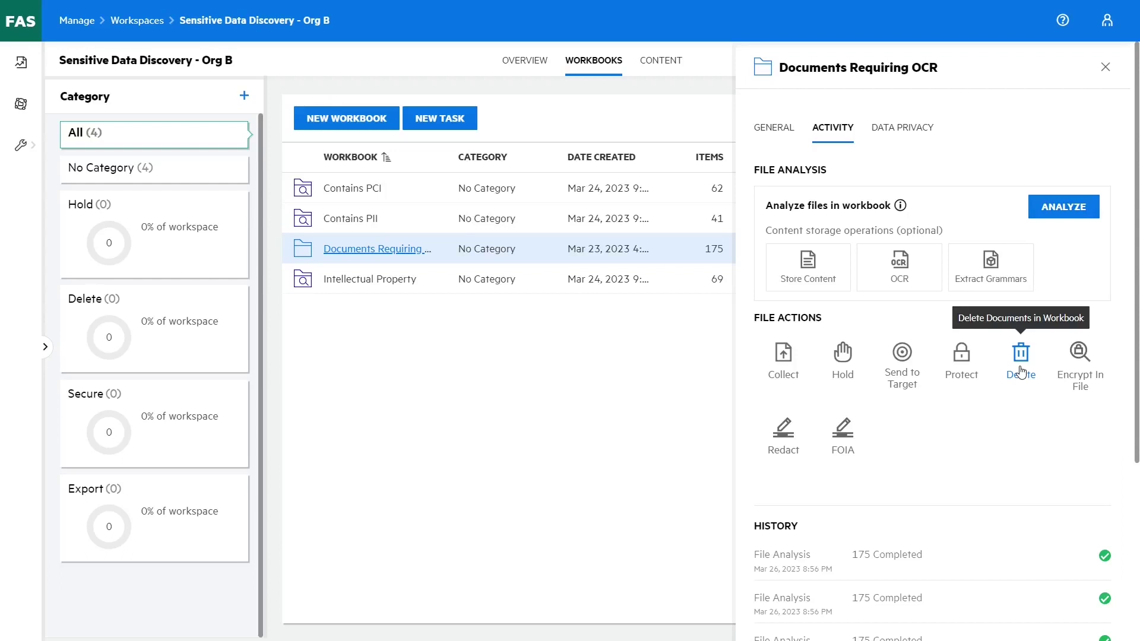
pyautogui.click(526, 200)
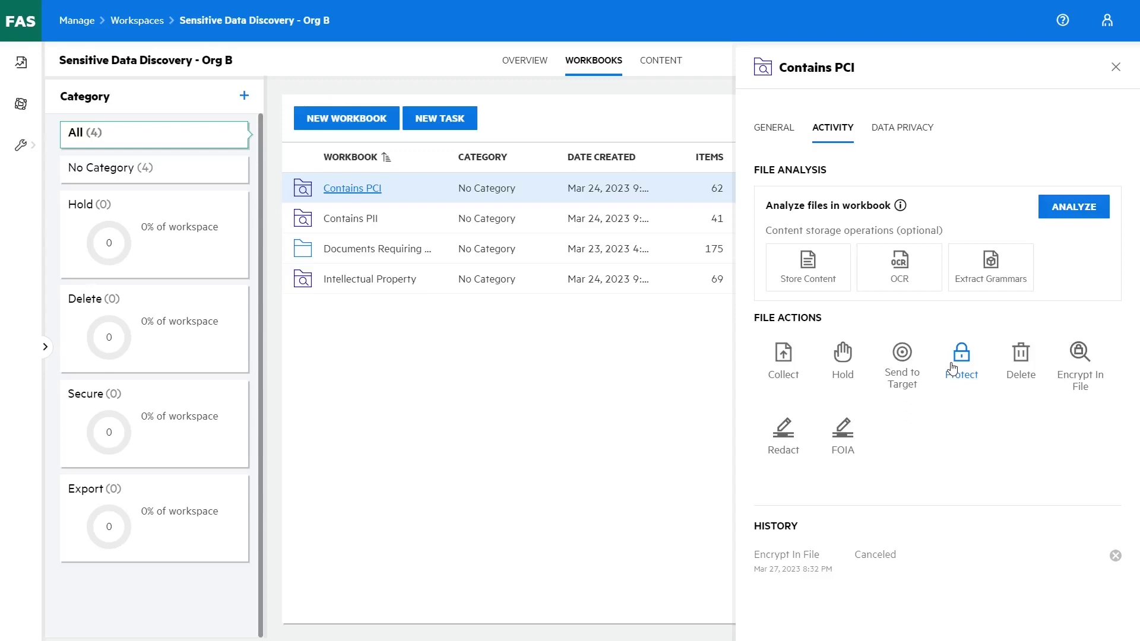
pyautogui.click(582, 230)
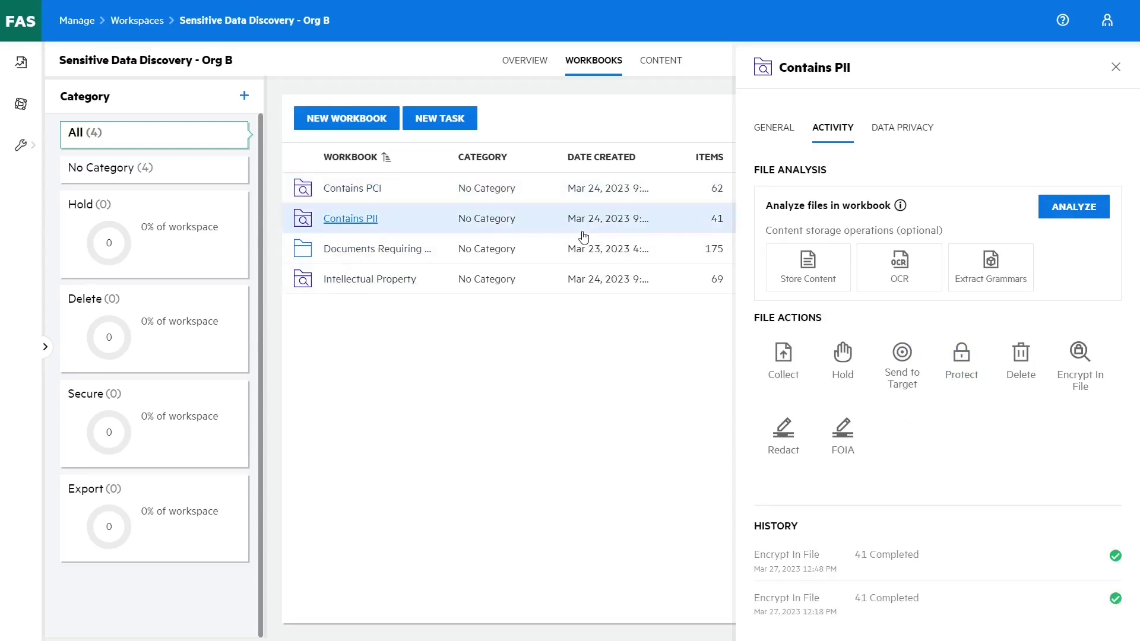